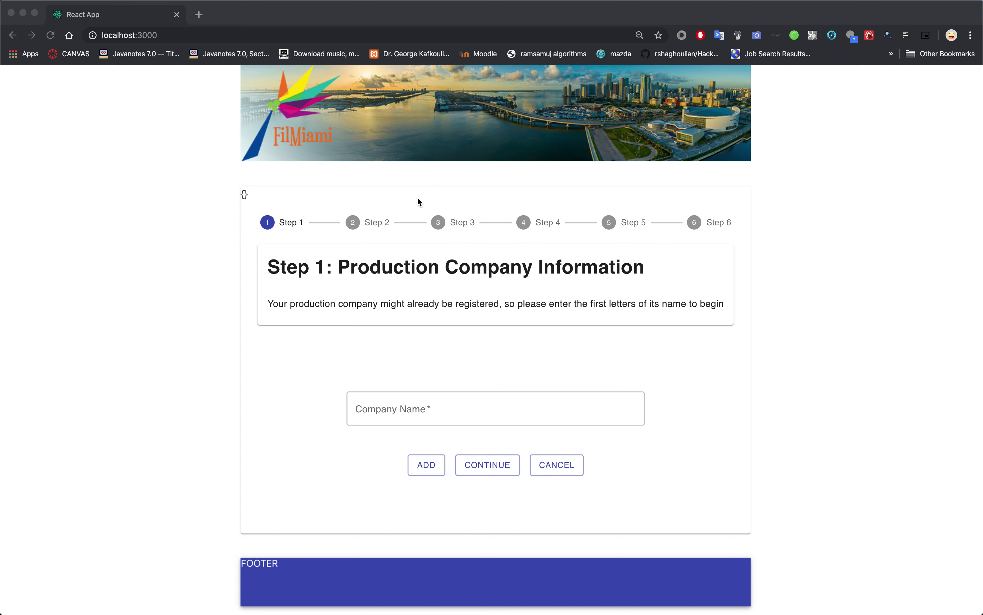
- Bring the browser into focus, then select and deselect the Step 1 heading text
scroll(461, 246, "down", 5)
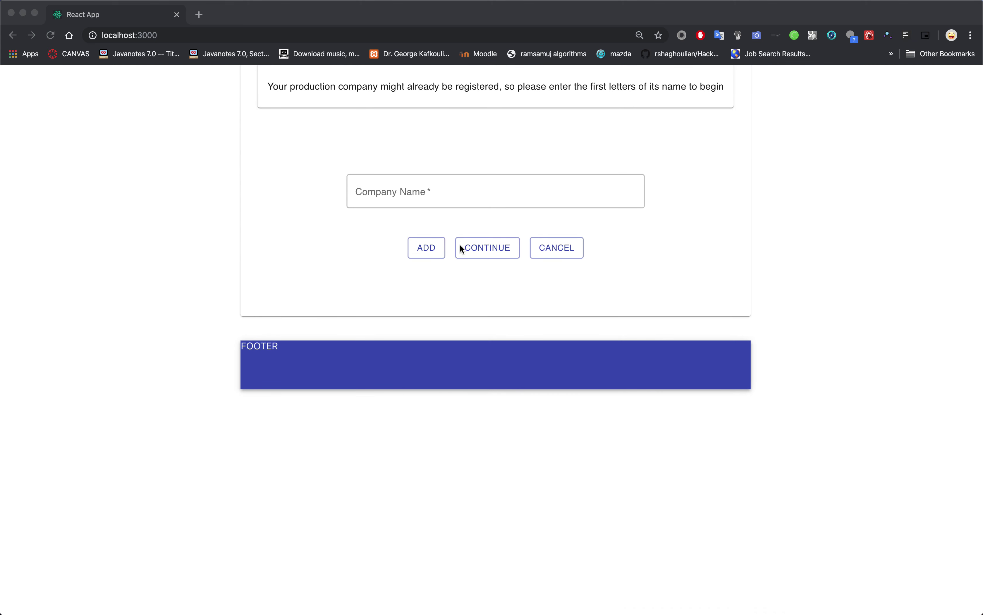
scroll(459, 245, "up", 5)
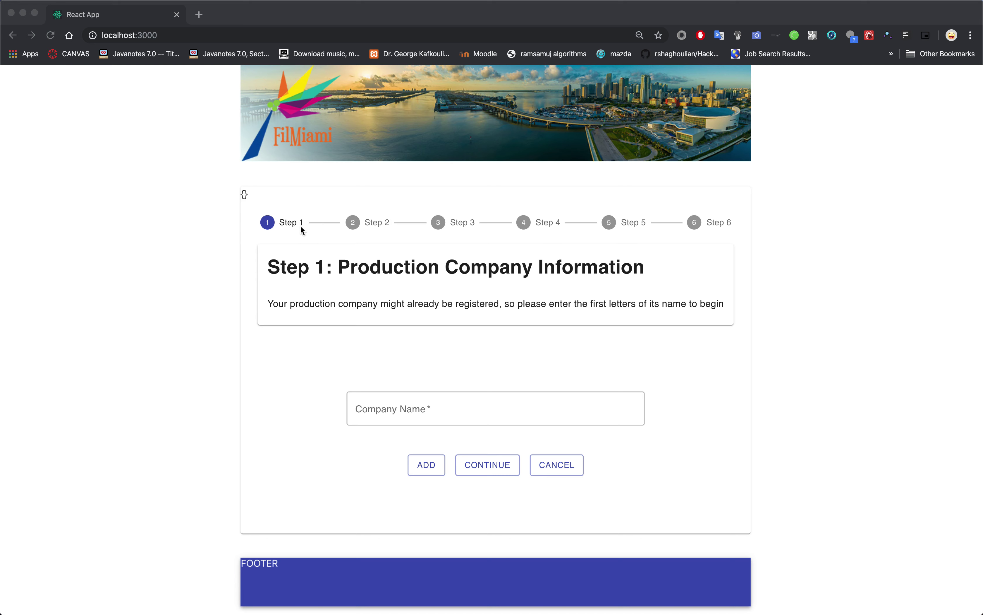
left_click(329, 275)
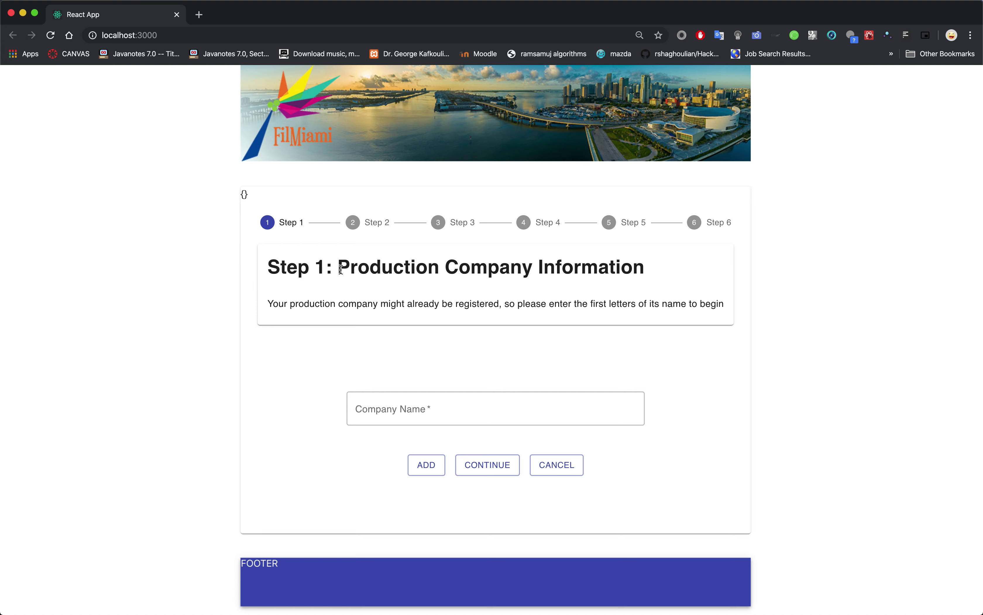
left_click_drag(341, 269, 656, 290)
left_click(693, 287)
- Try the company name field a few times, then attempt to advance to the contact step
left_click(431, 399)
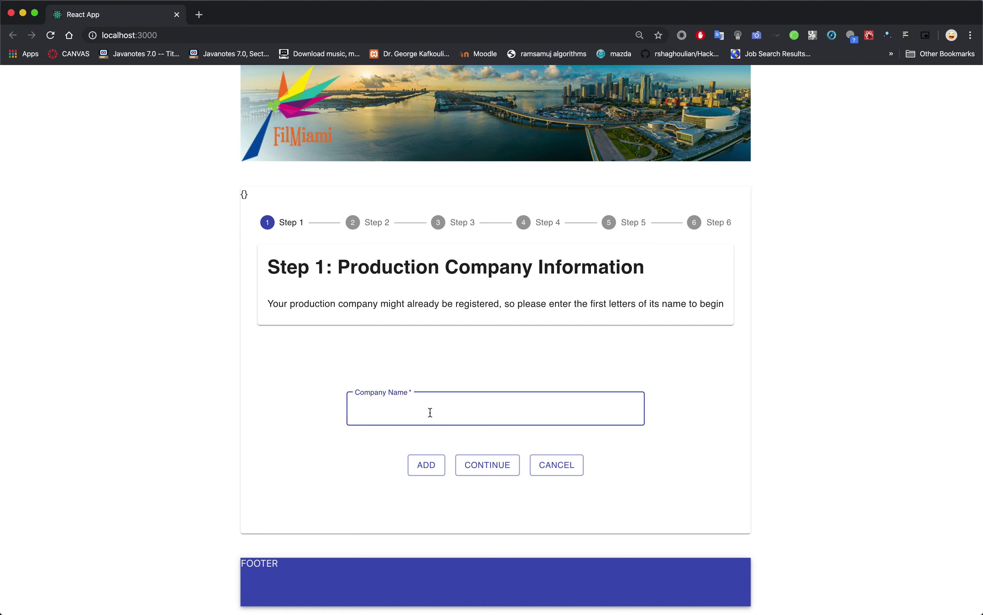
left_click(368, 466)
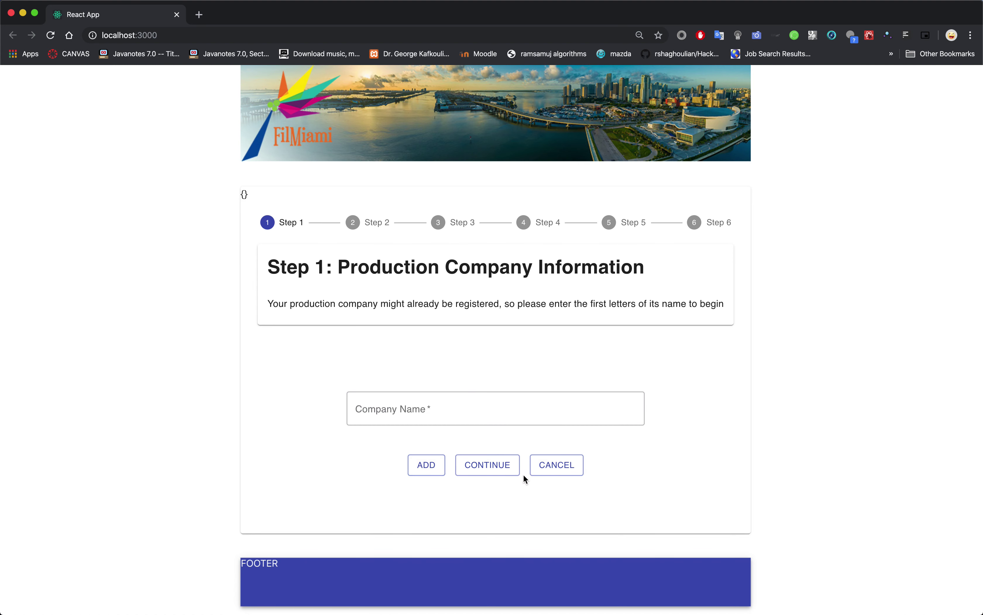
left_click(417, 412)
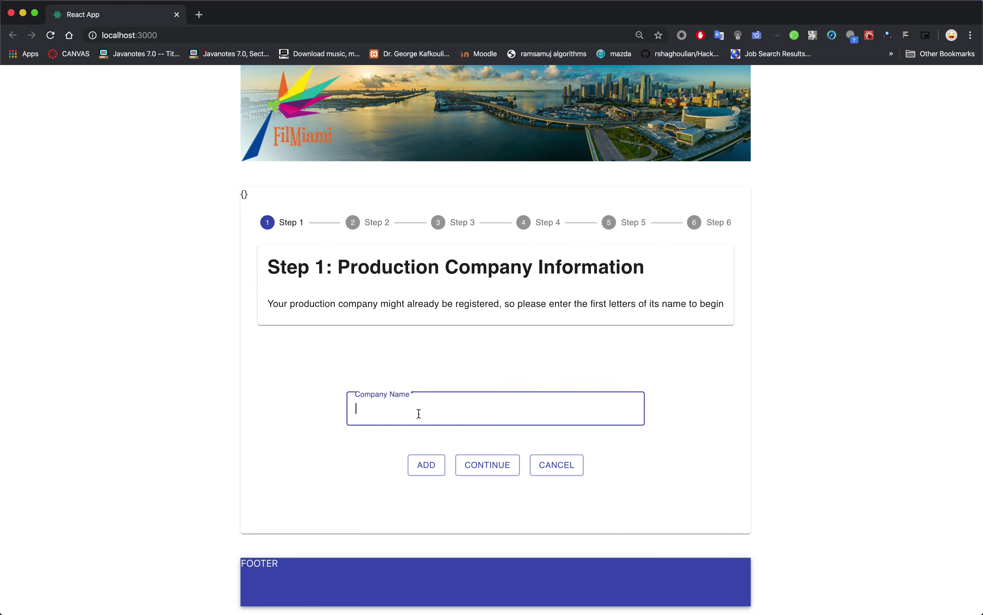
left_click(426, 440)
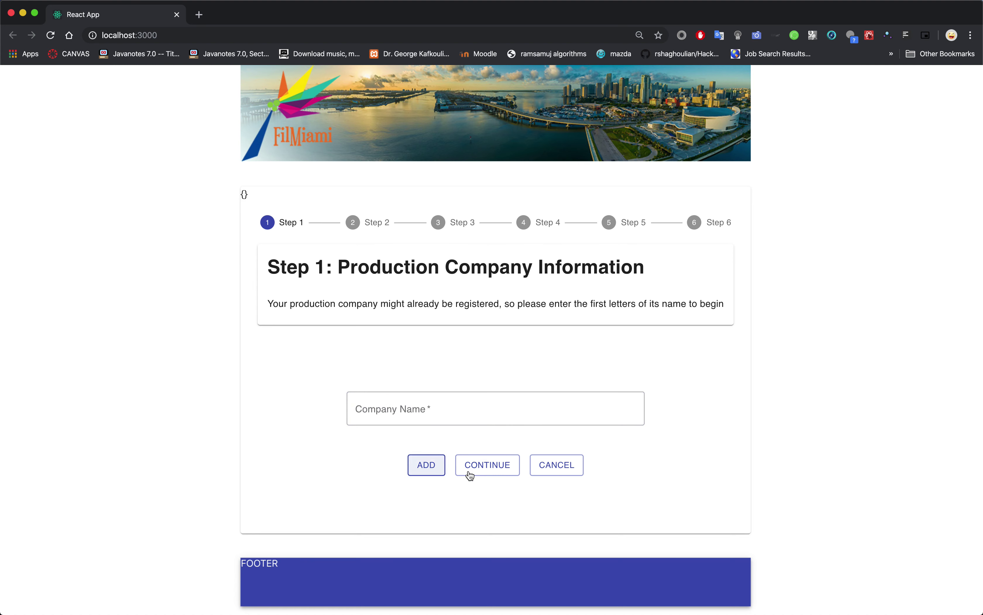
left_click(467, 409)
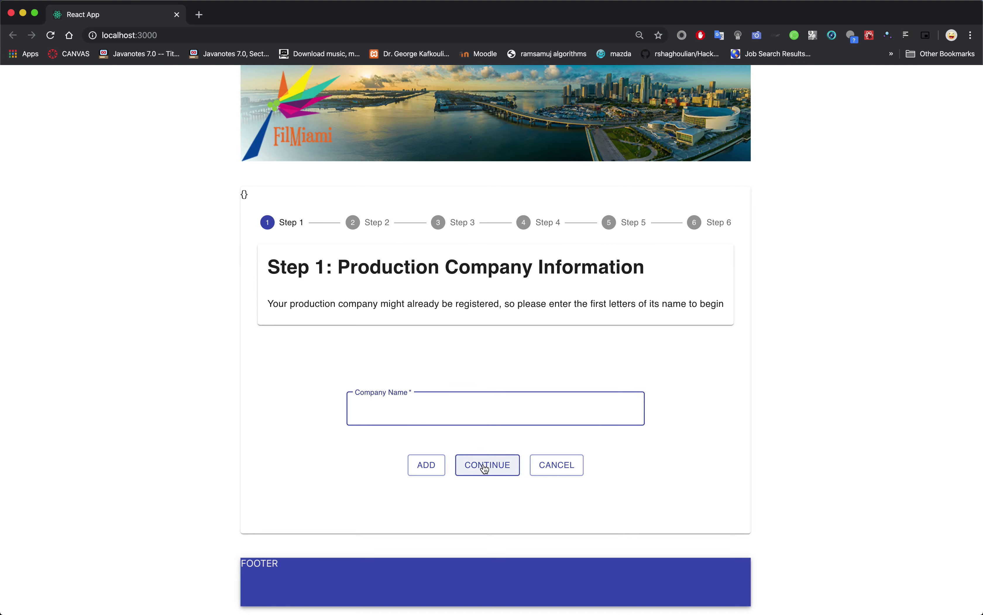
left_click(485, 468)
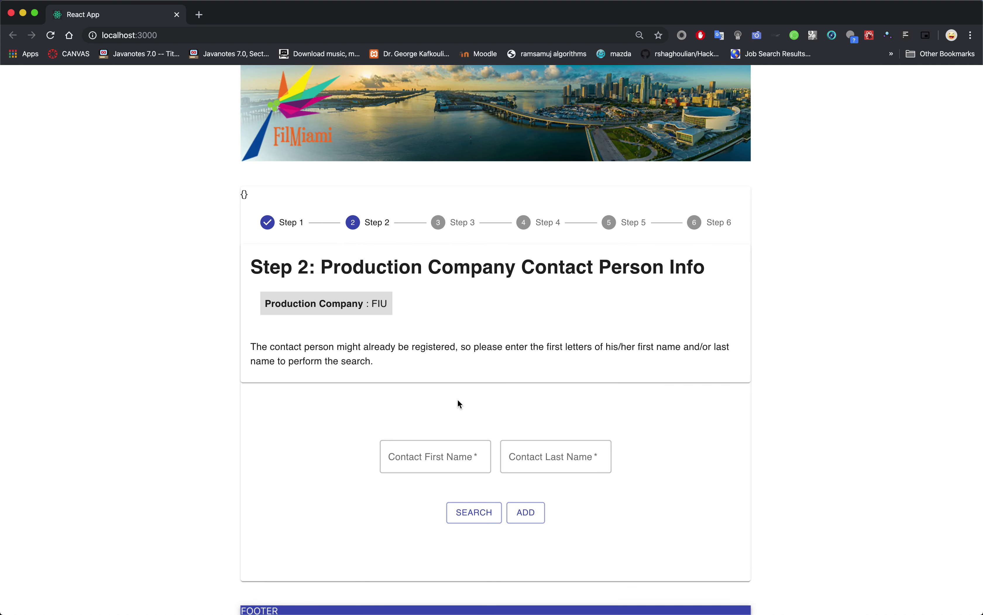
- Reload the app to Step 1, search the company name, and open the new-company form
right_click(460, 380)
left_click(503, 405)
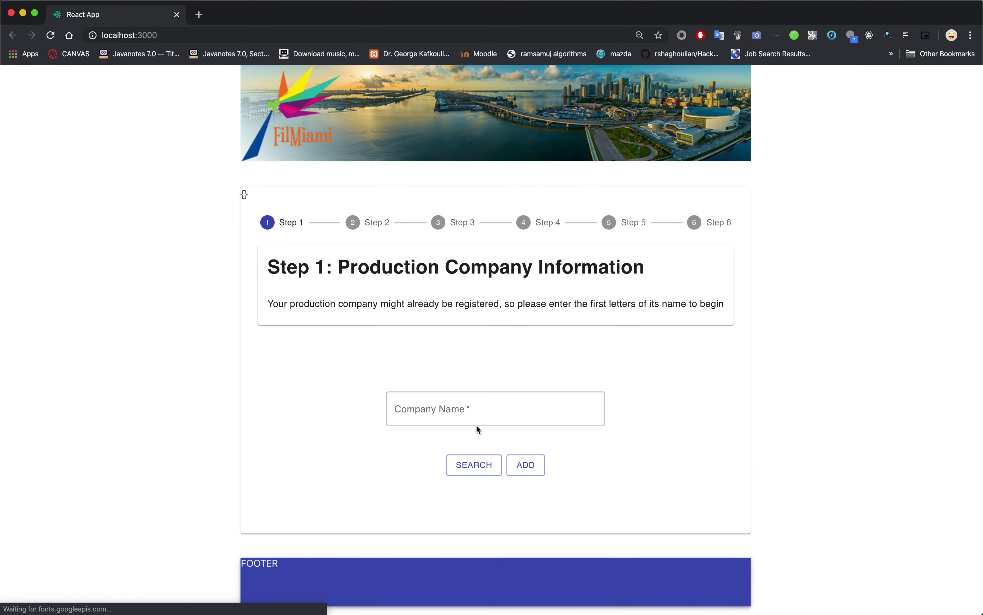
left_click(443, 409)
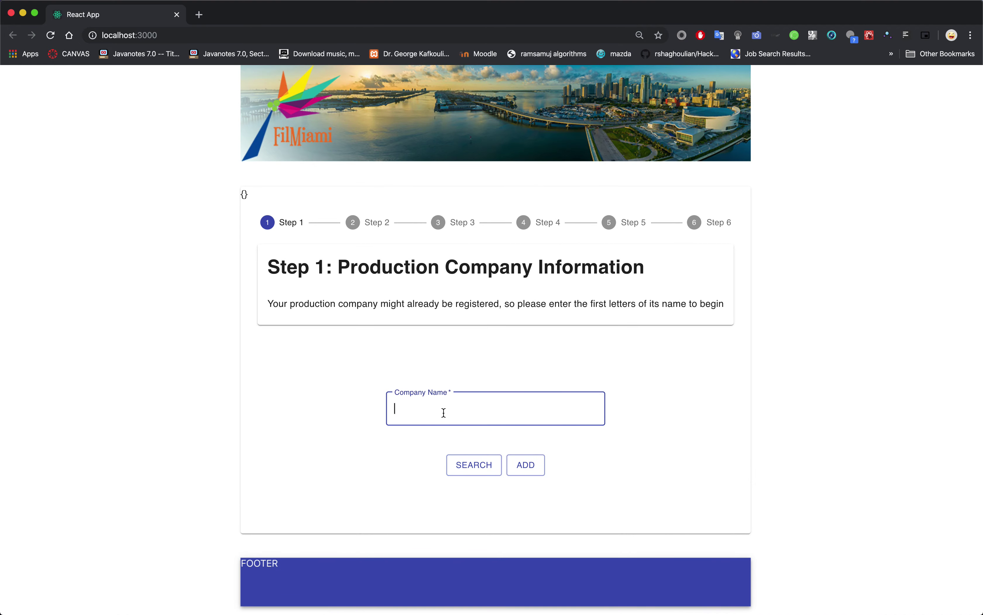
left_click(479, 465)
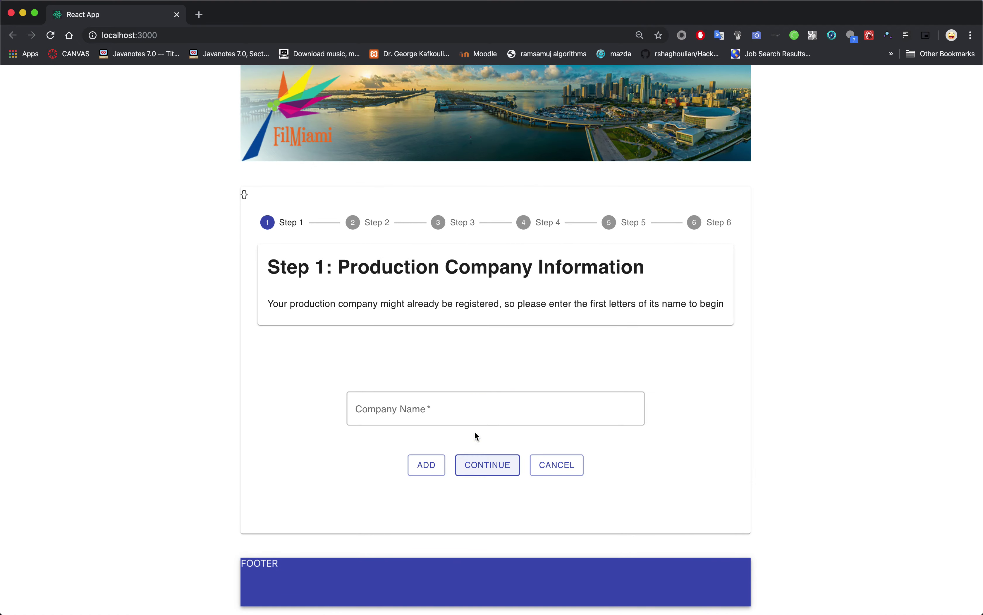
left_click(437, 467)
- Review the full company form and save company FIU to reach Step 2
scroll(440, 419, "down", 5)
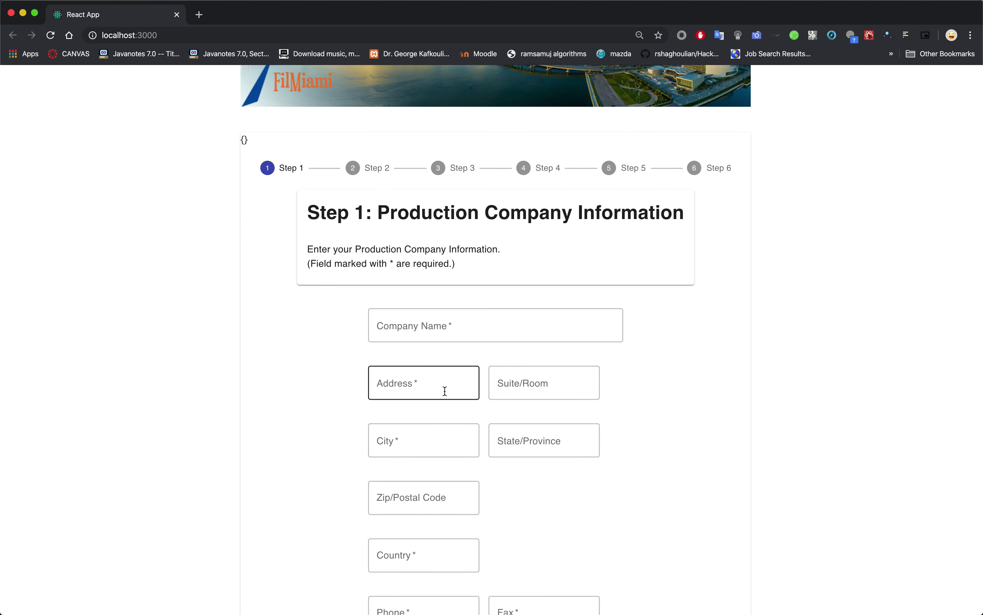
scroll(444, 390, "up", 5)
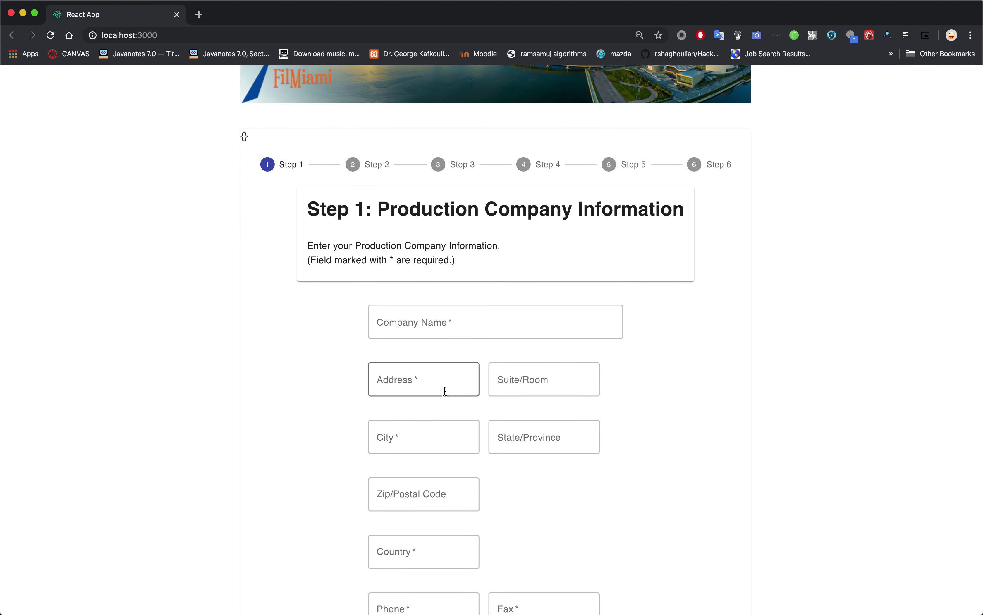
scroll(442, 316, "down", 2)
left_click(447, 279)
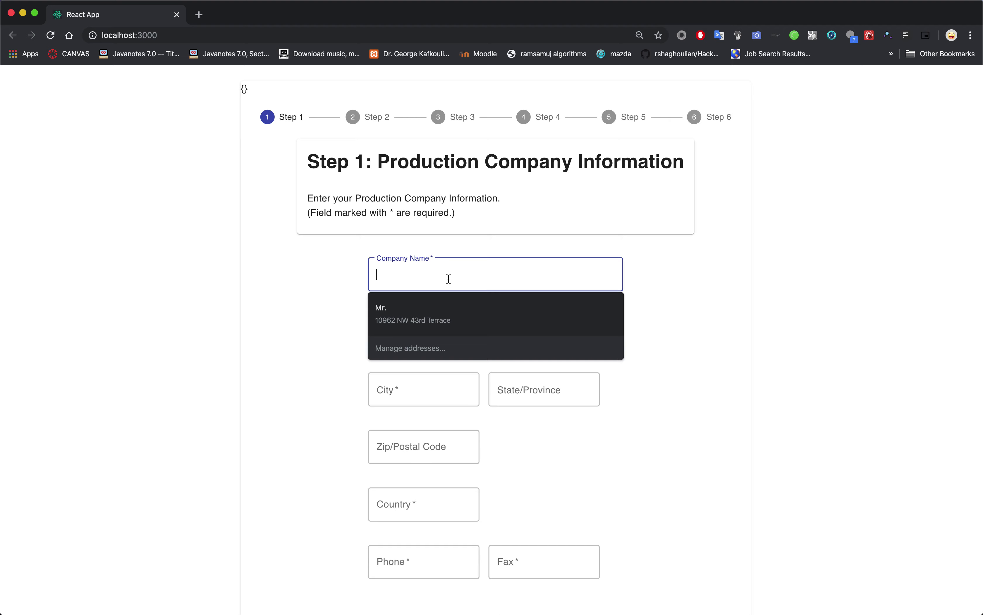
left_click(536, 439)
scroll(507, 407, "down", 3)
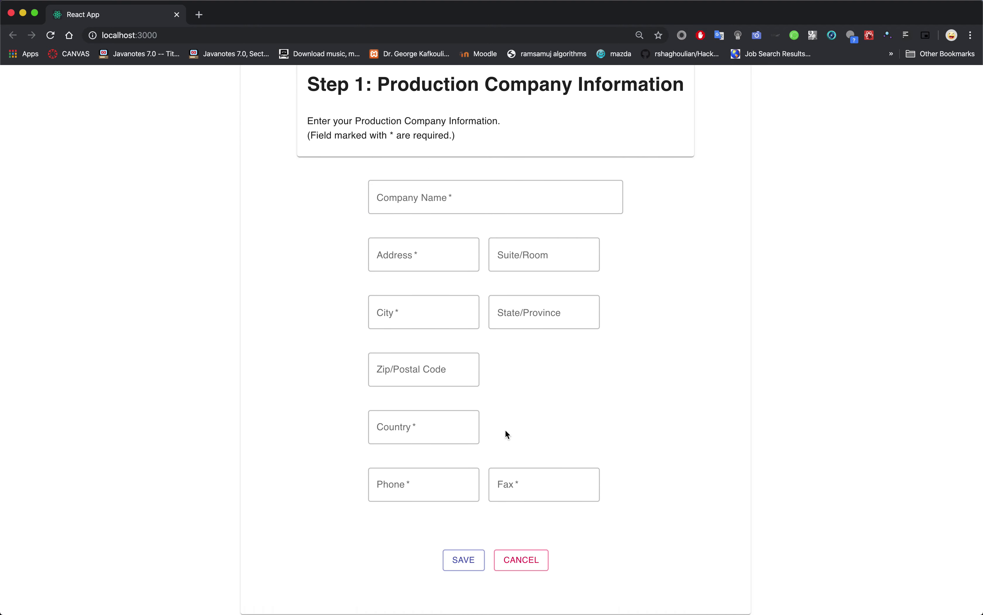
scroll(512, 489, "up", 3)
scroll(511, 489, "down", 5)
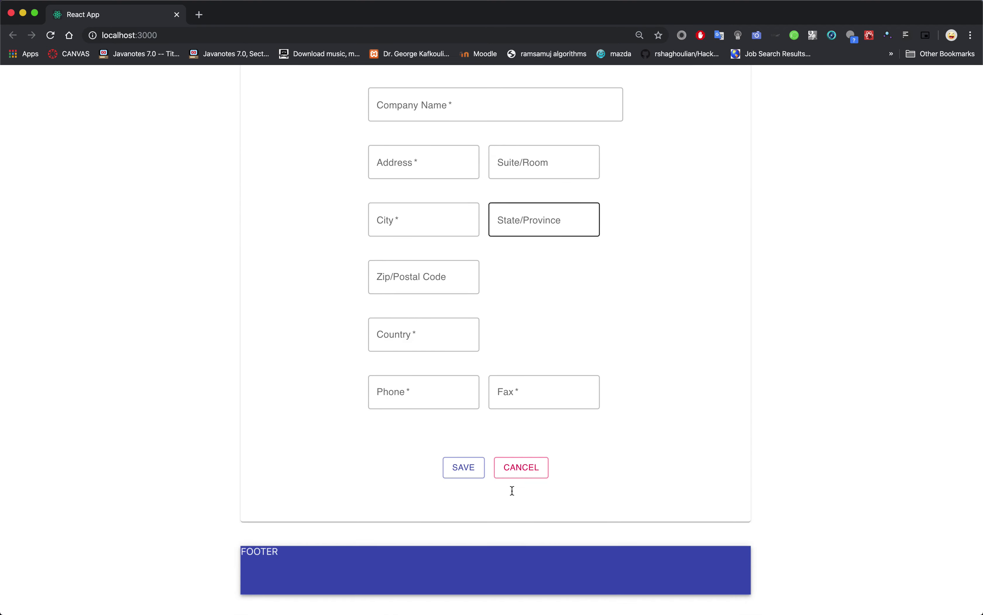
left_click(471, 454)
scroll(566, 361, "up", 5)
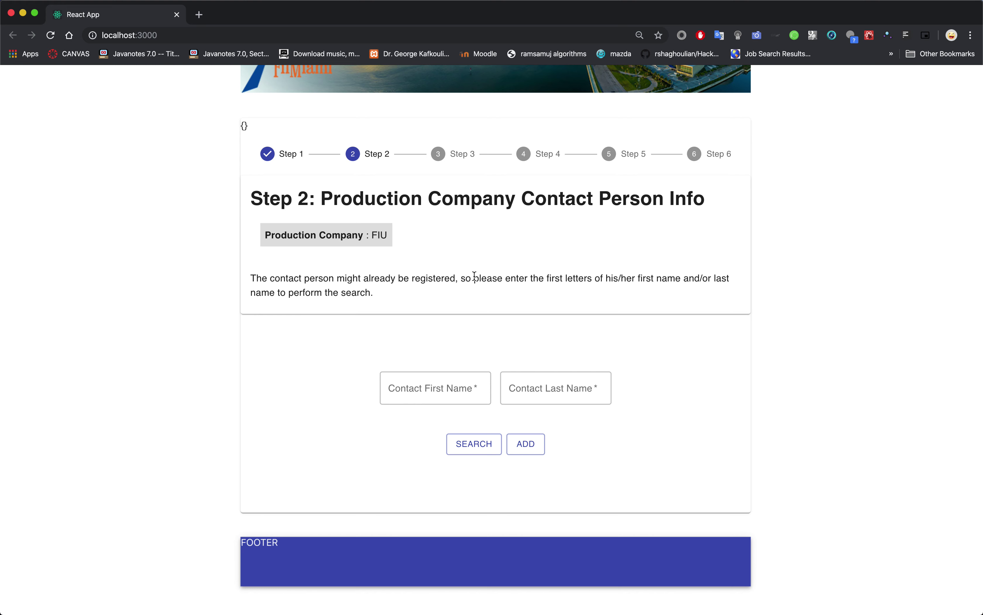
- Leave the contact first and last name empty and run the contact person search
left_click(459, 388)
left_click(533, 390)
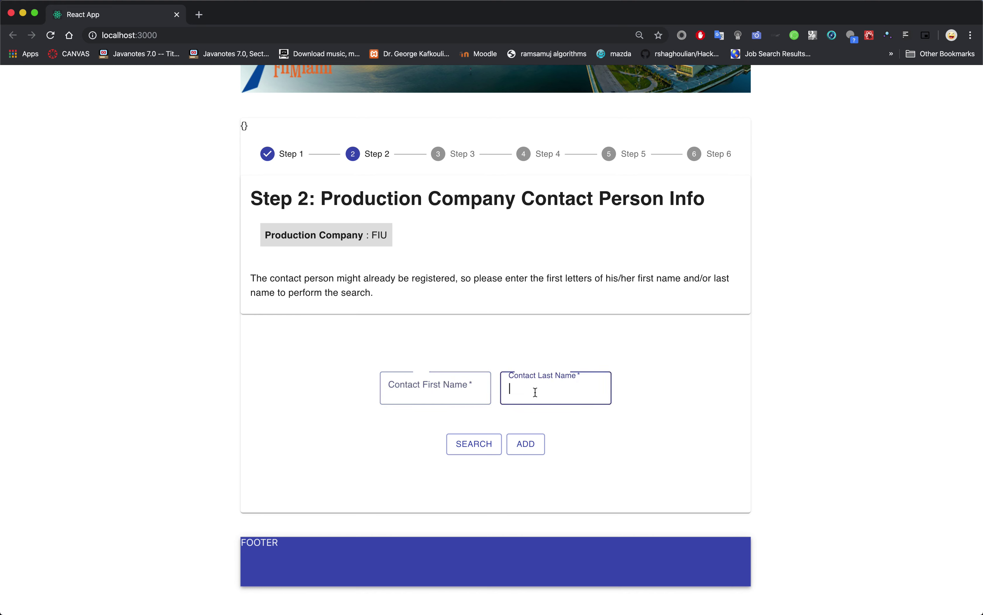
left_click(490, 341)
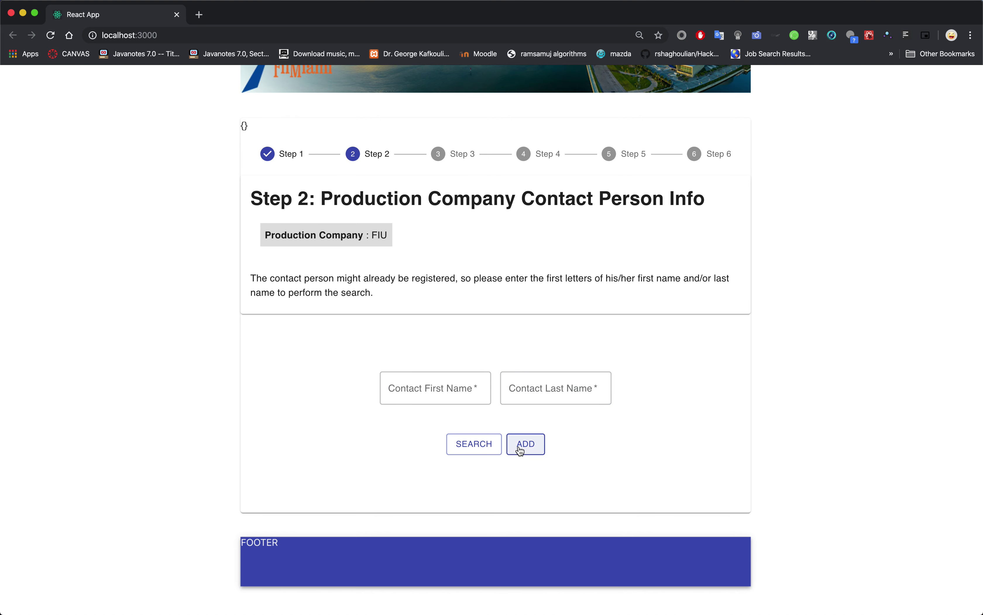
left_click(475, 447)
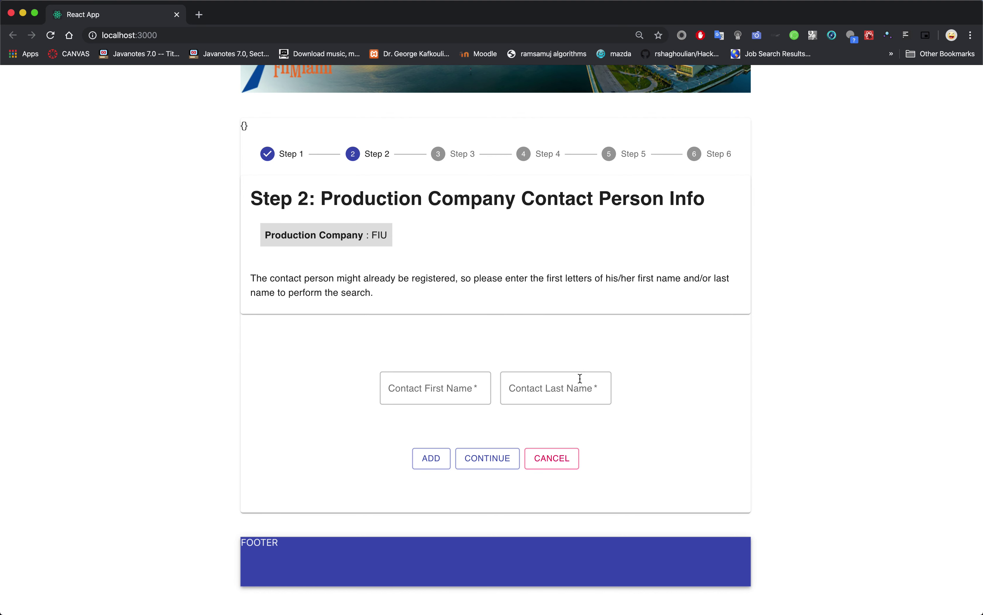
- Start a new contact person and step through the first name, last name and address fields
left_click(431, 467)
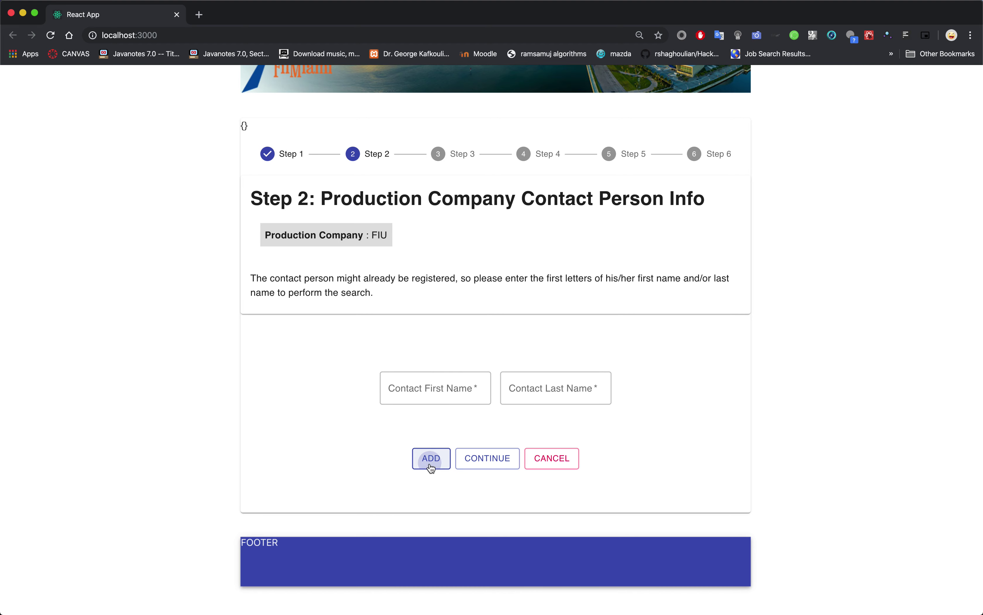
scroll(460, 388, "down", 5)
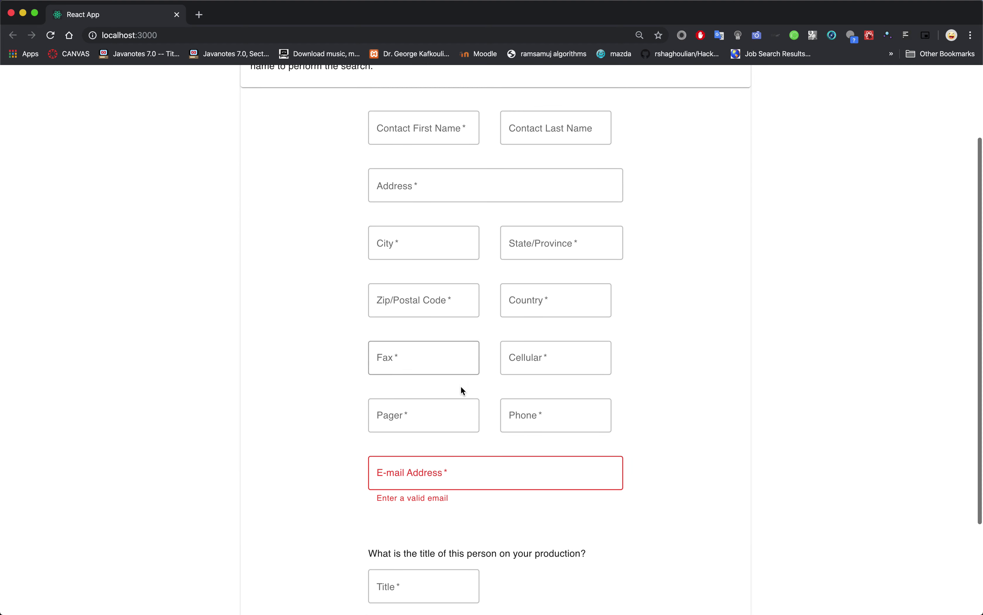
left_click(427, 134)
left_click(518, 134)
left_click(470, 191)
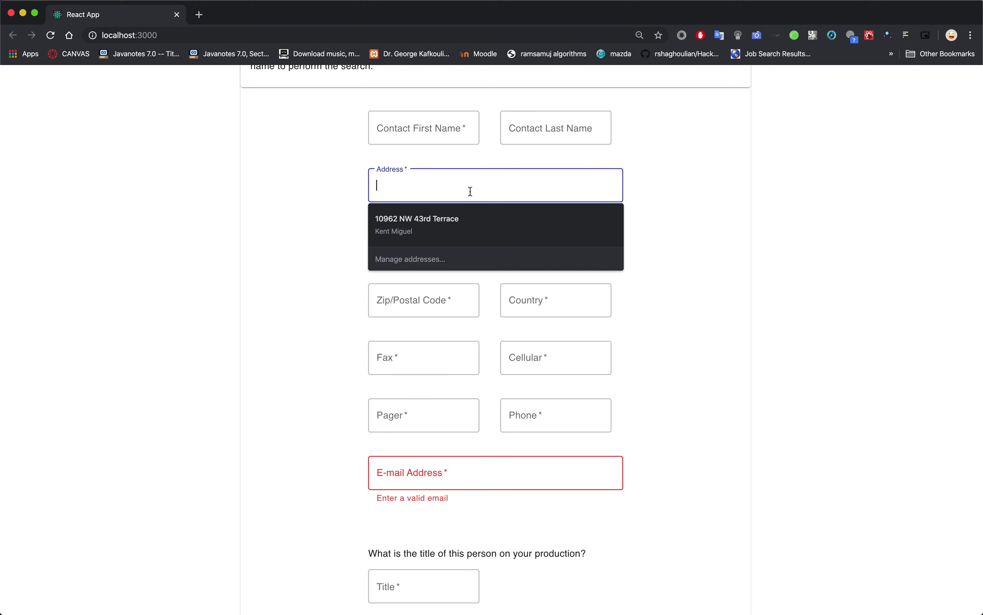
left_click(589, 388)
- Try the contact e-mail field and close its autofill suggestions
left_click(478, 476)
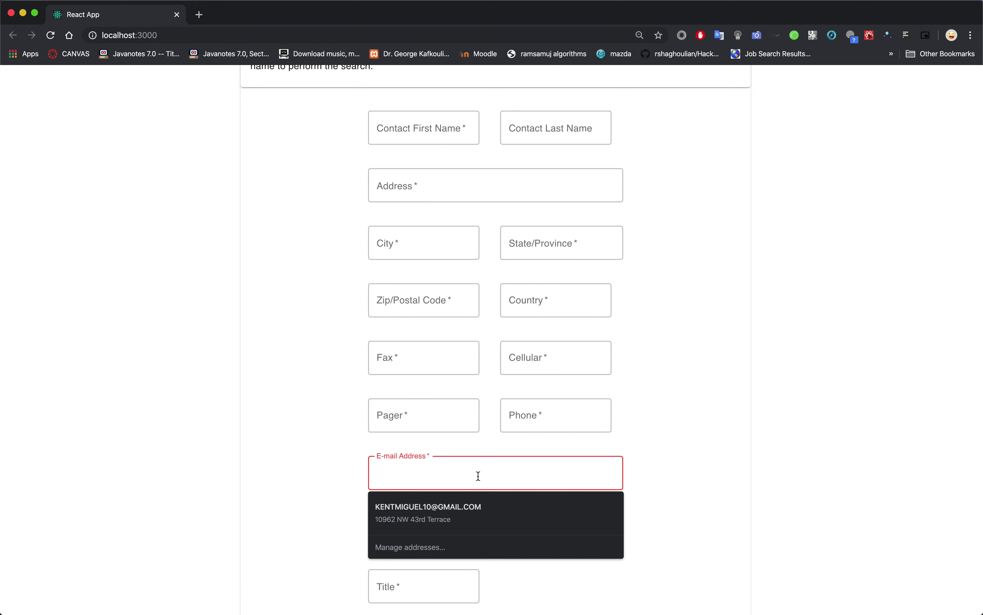
left_click(636, 448)
left_click(444, 485)
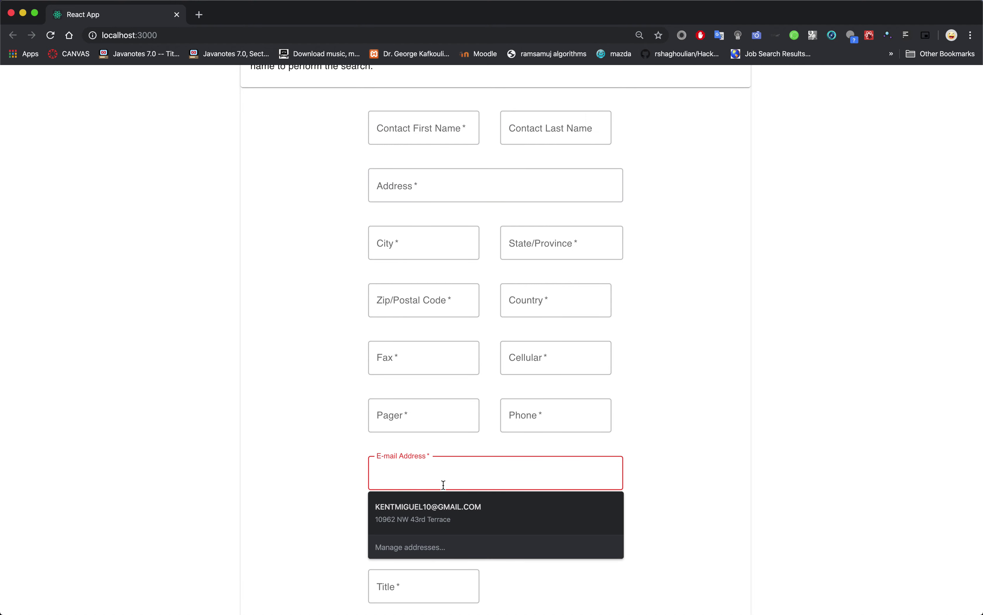
left_click(582, 451)
left_click(564, 471)
left_click(652, 430)
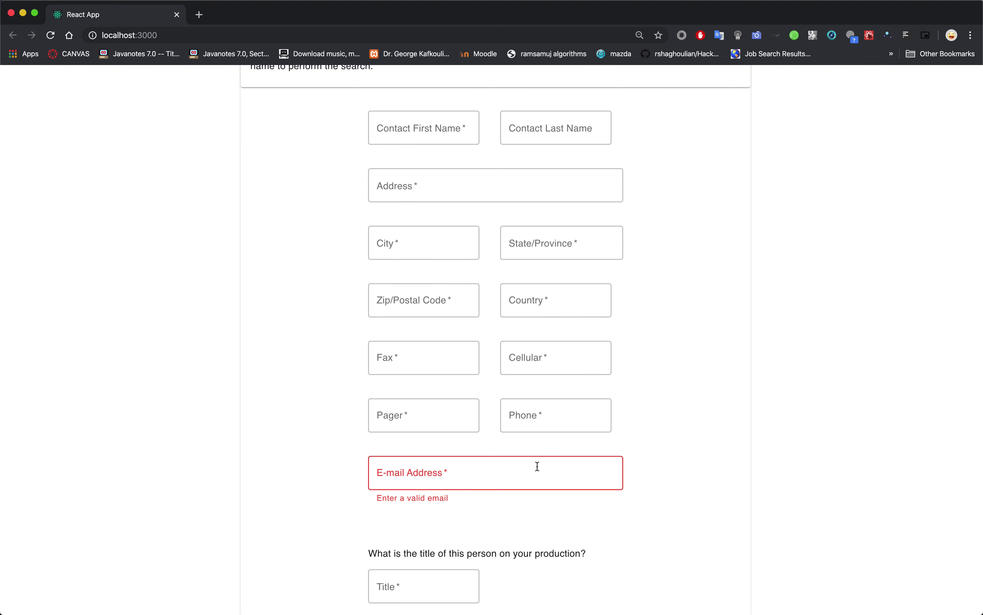
- Autofill the contact's name, address, phone and e-mail from the saved browser entry
scroll(538, 471, "up", 3)
left_click(448, 193)
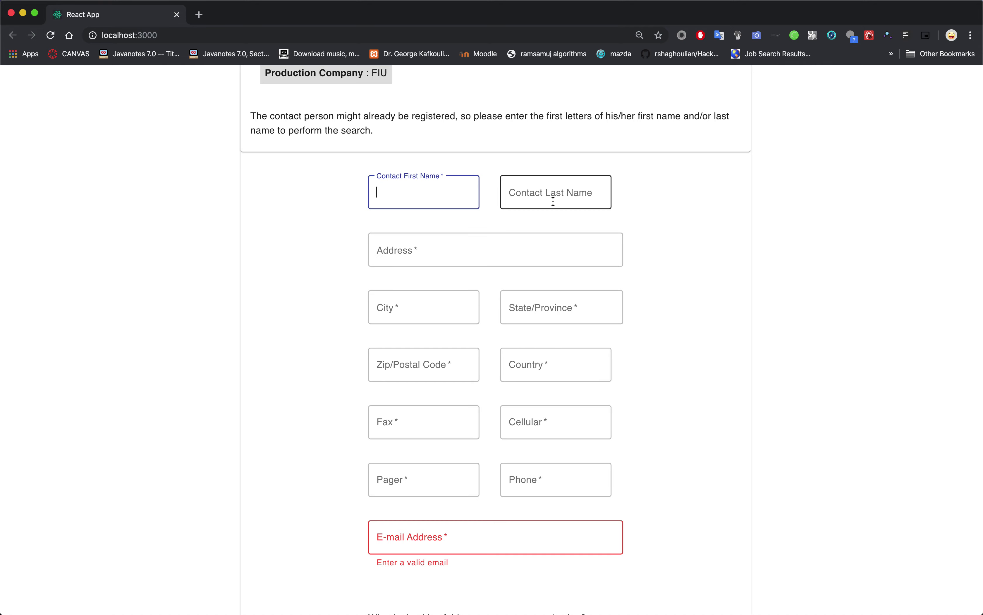
left_click(561, 193)
left_click(457, 248)
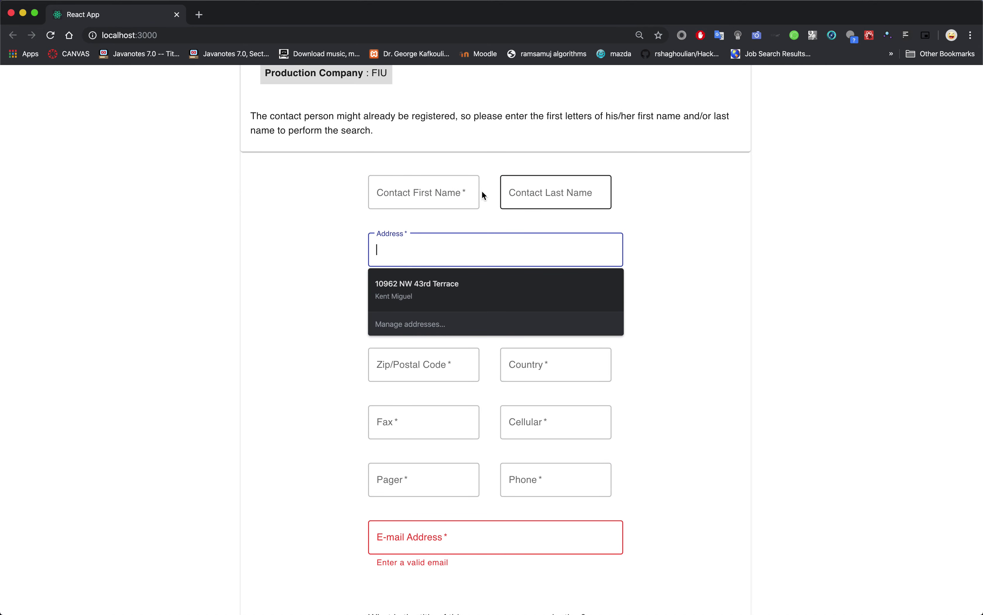
left_click(467, 193)
left_click(451, 243)
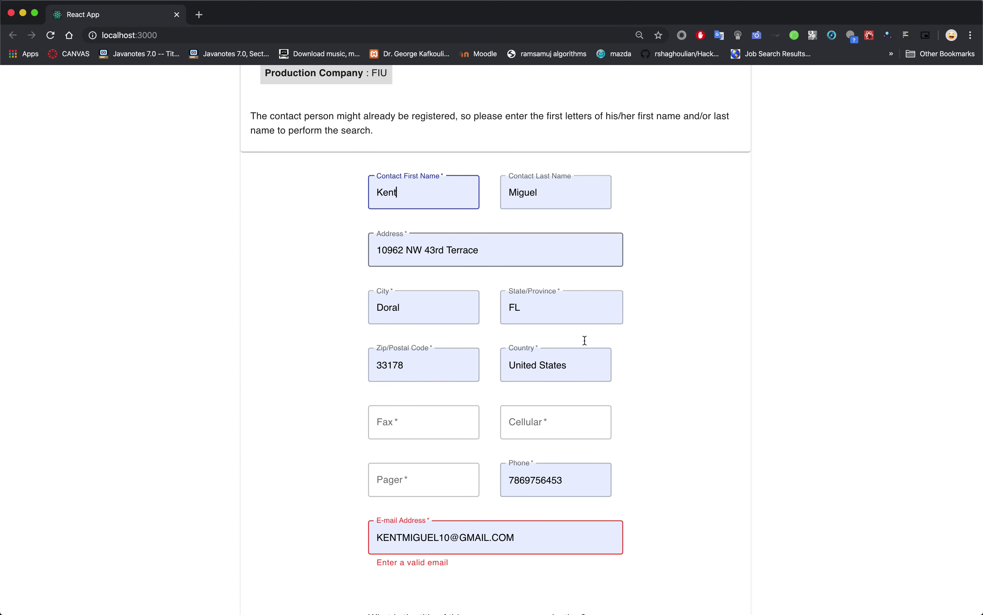
- Toggle Same information for Production Contact on and back off
scroll(583, 340, "down", 10)
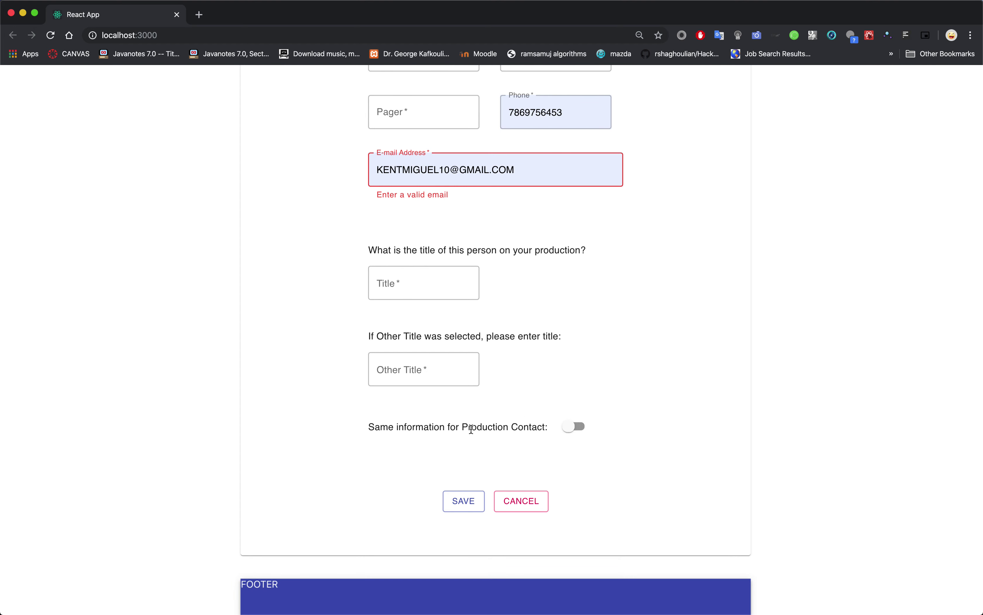
scroll(451, 433, "up", 1)
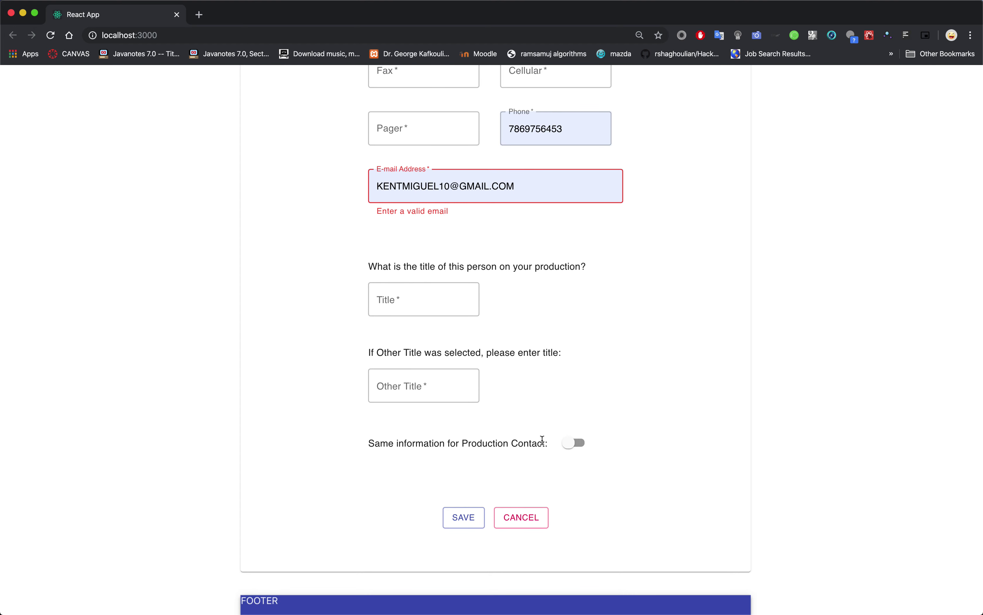
left_click(575, 444)
left_click(583, 450)
- Review the Step 2 form and turn on Same information for Production Contact
scroll(428, 448, "up", 10)
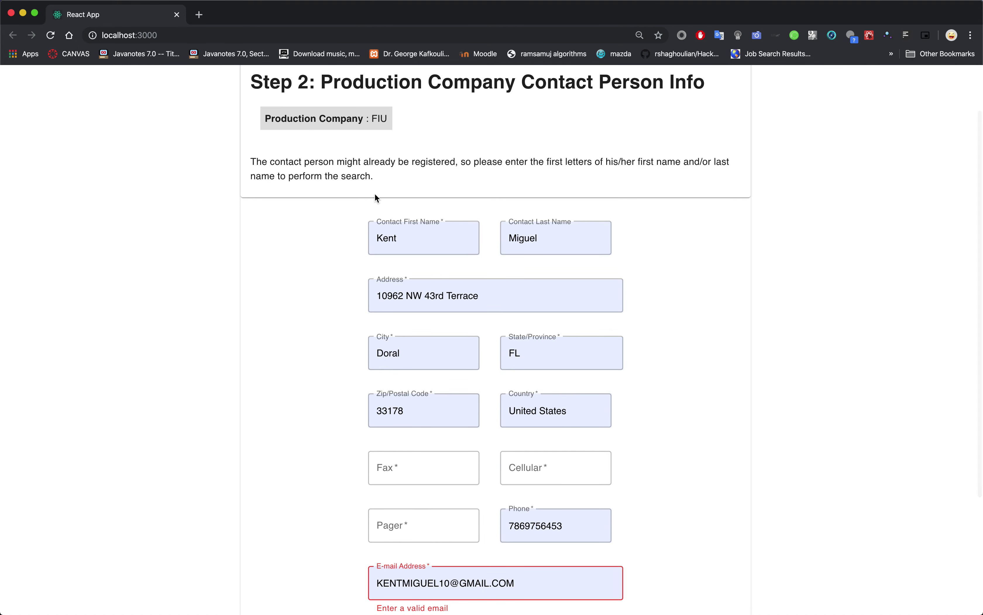
scroll(373, 198, "up", 4)
scroll(432, 249, "down", 7)
scroll(431, 248, "down", 8)
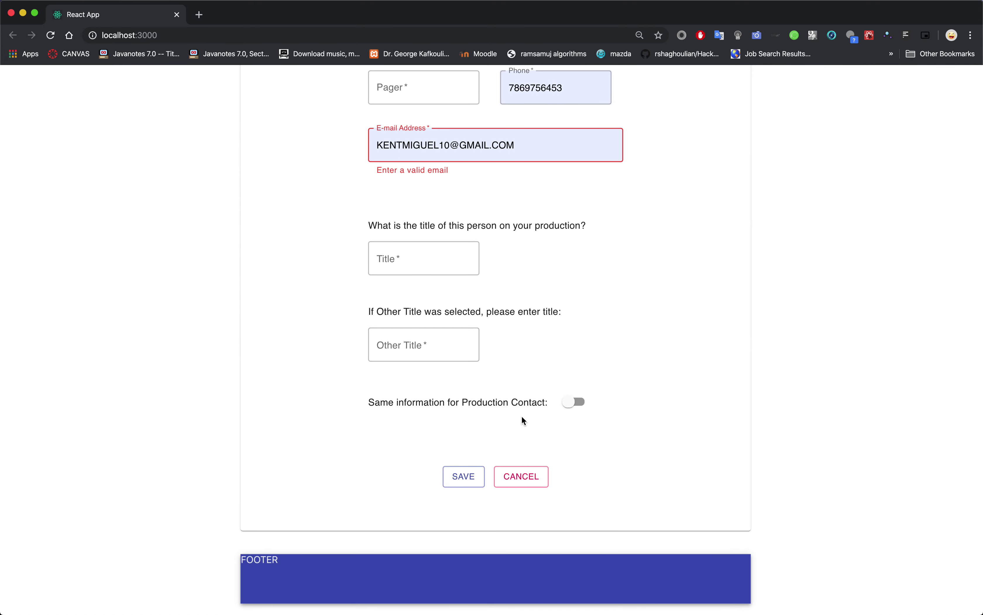
scroll(522, 415, "up", 15)
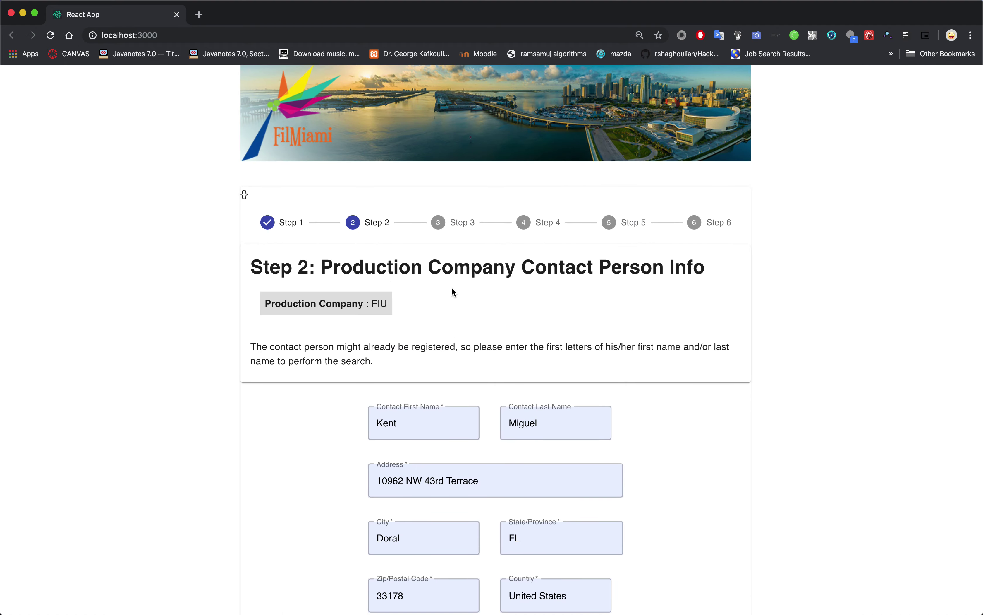
scroll(618, 350, "down", 12)
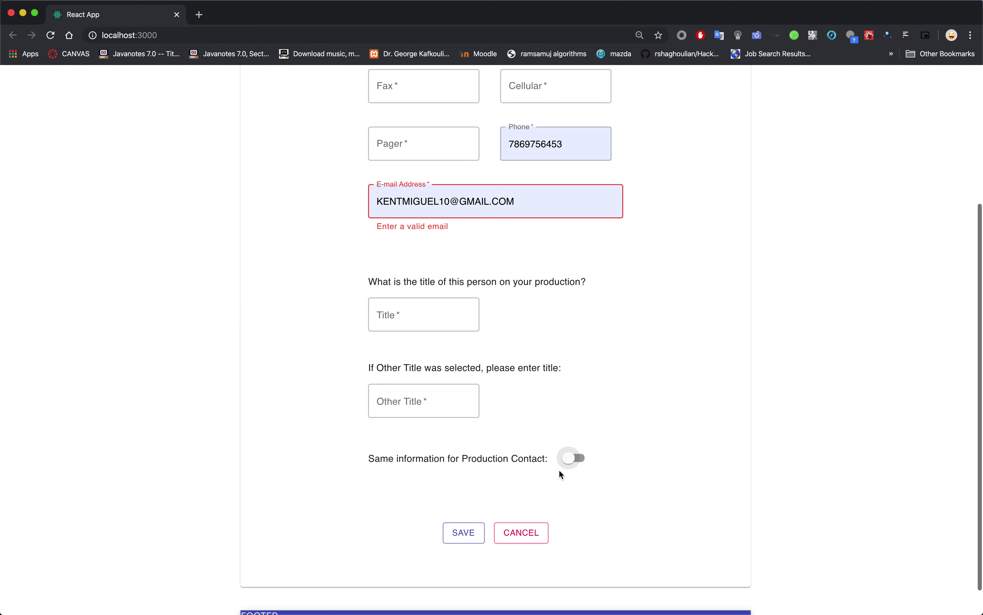
left_click(571, 457)
- Turn Same information back off and save Step 2 to reach Step 3
scroll(626, 446, "up", 3)
scroll(626, 446, "up", 10)
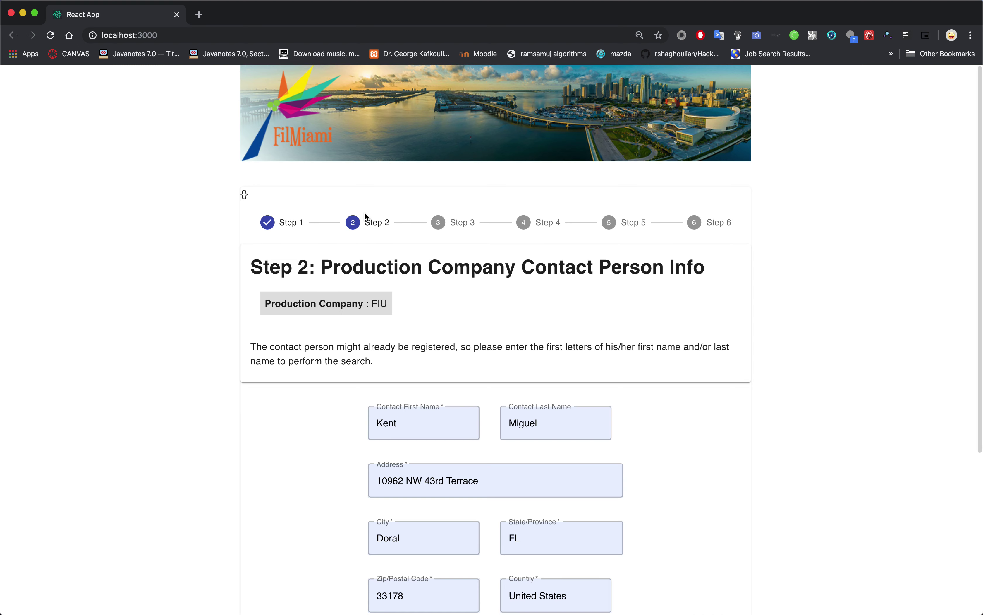
scroll(637, 425, "down", 1)
scroll(637, 427, "down", 15)
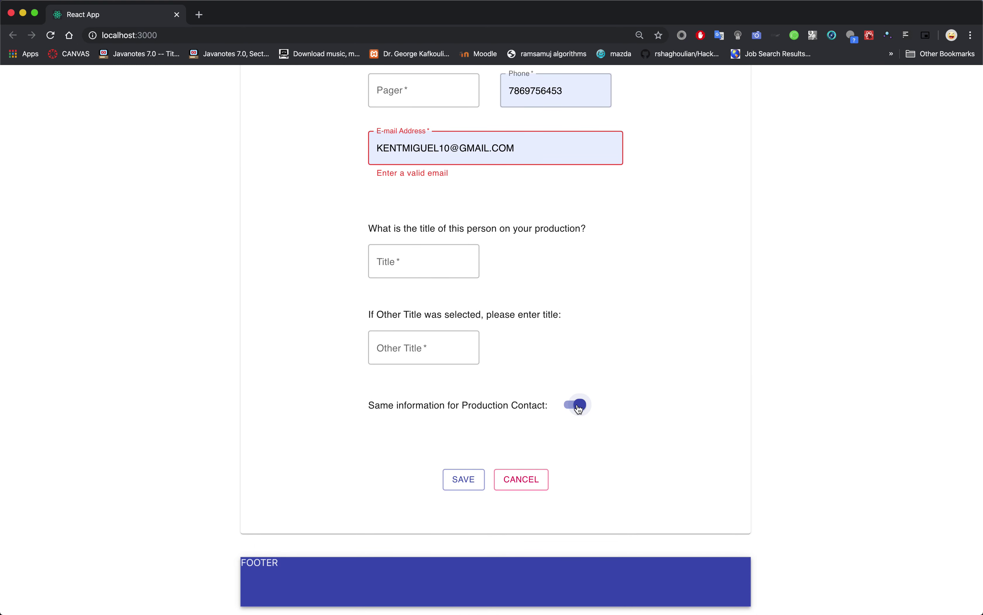
left_click(578, 405)
left_click(463, 480)
scroll(410, 213, "up", 5)
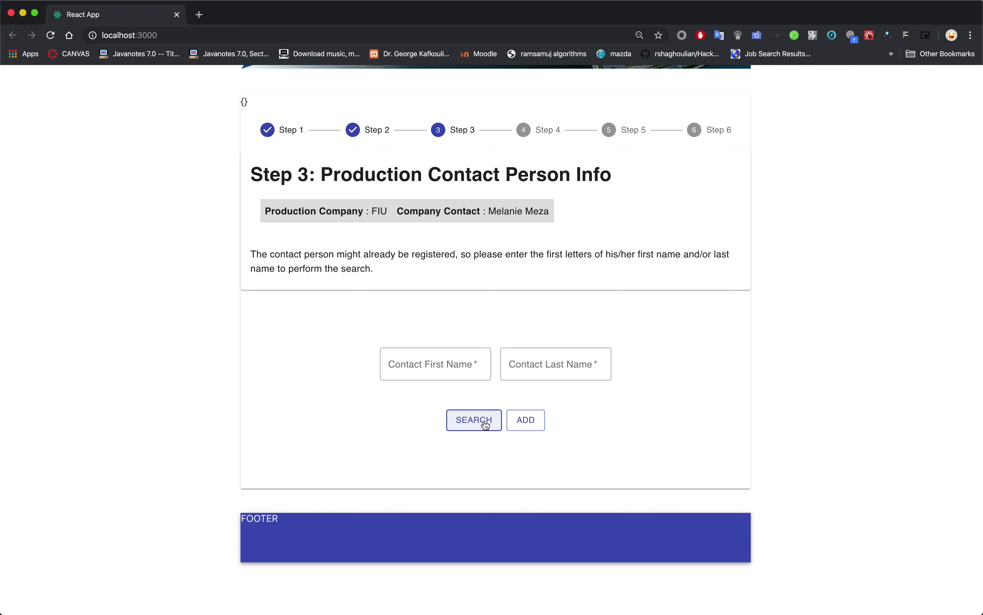
- Add a new production contact, touching Title and Other Title, and save it
left_click(520, 419)
scroll(491, 398, "down", 10)
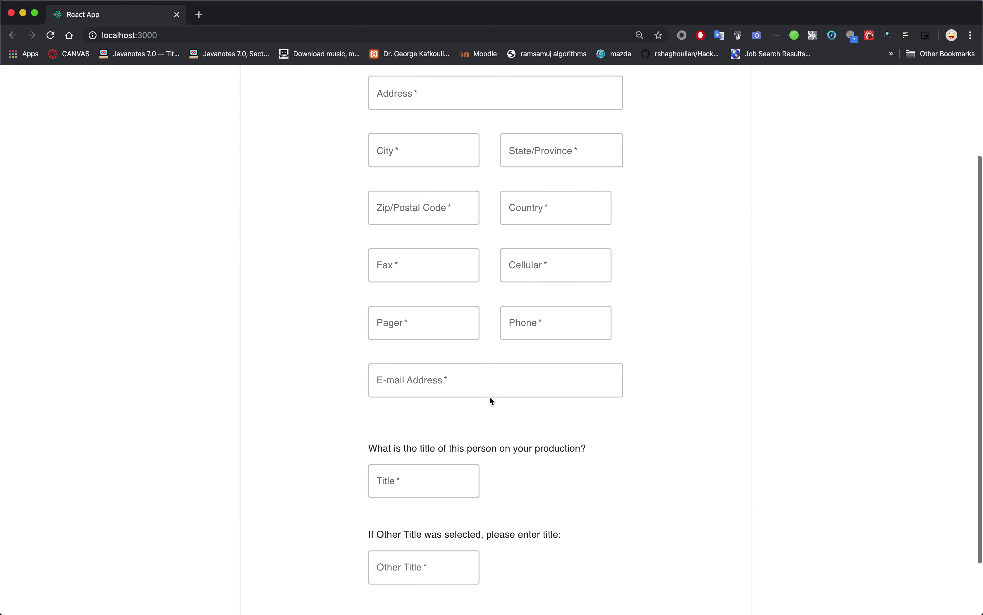
left_click(461, 383)
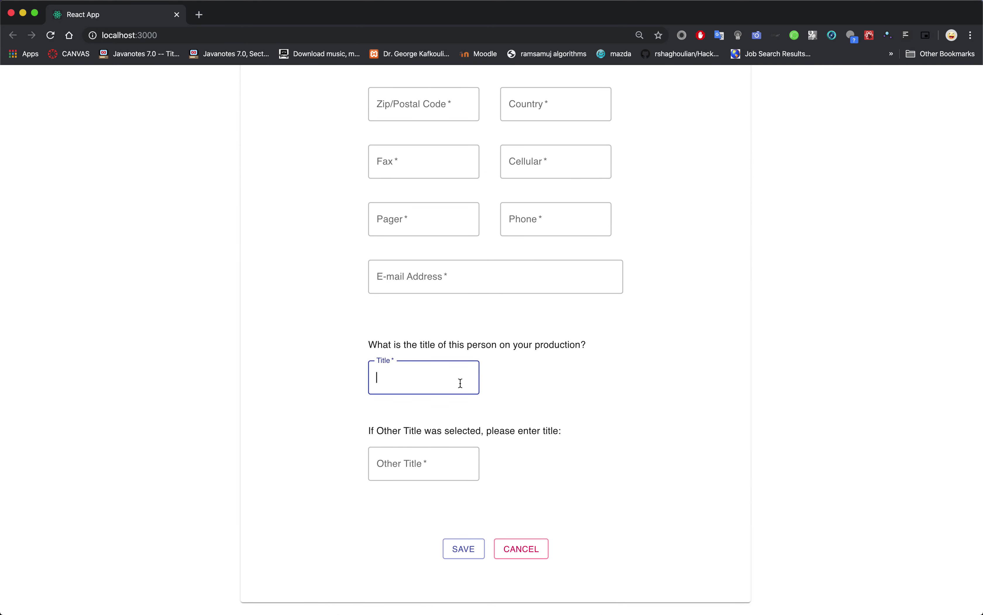
left_click(450, 467)
scroll(505, 410, "up", 5)
scroll(505, 409, "down", 7)
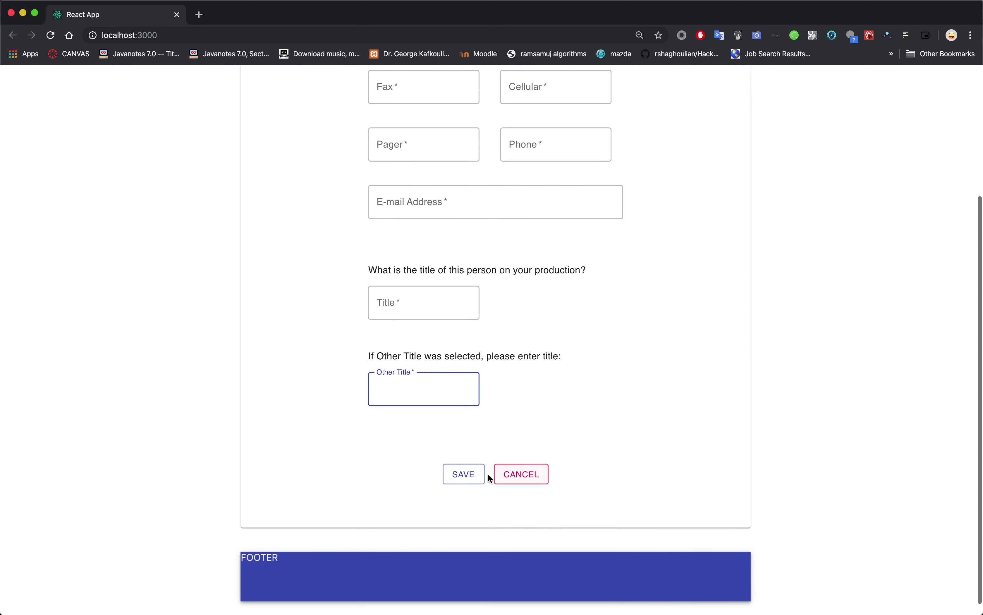
left_click(468, 476)
- Set the Production Start Date, picking December 3 and then December 19
scroll(517, 421, "up", 10)
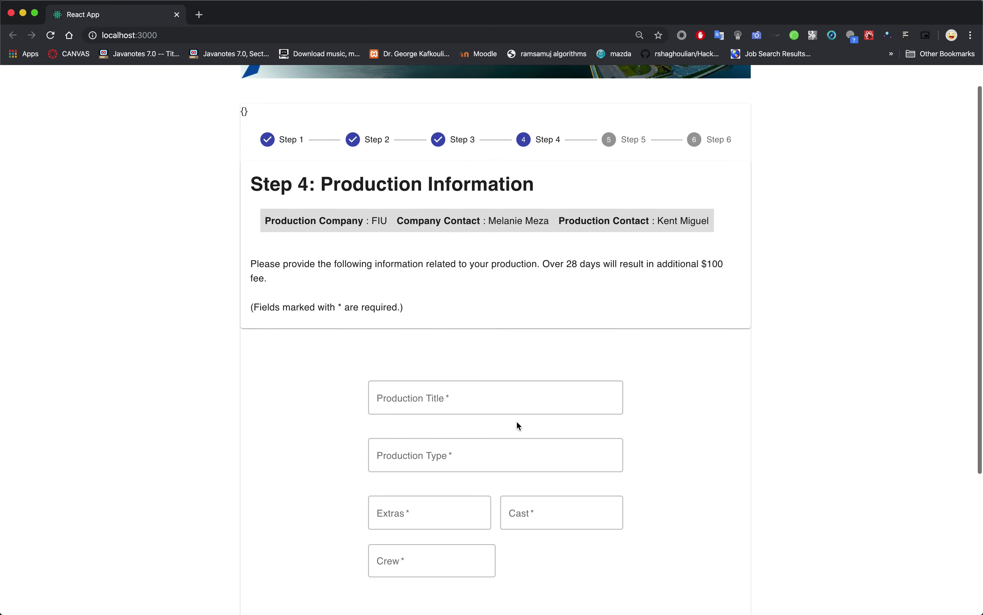
scroll(517, 422, "up", 2)
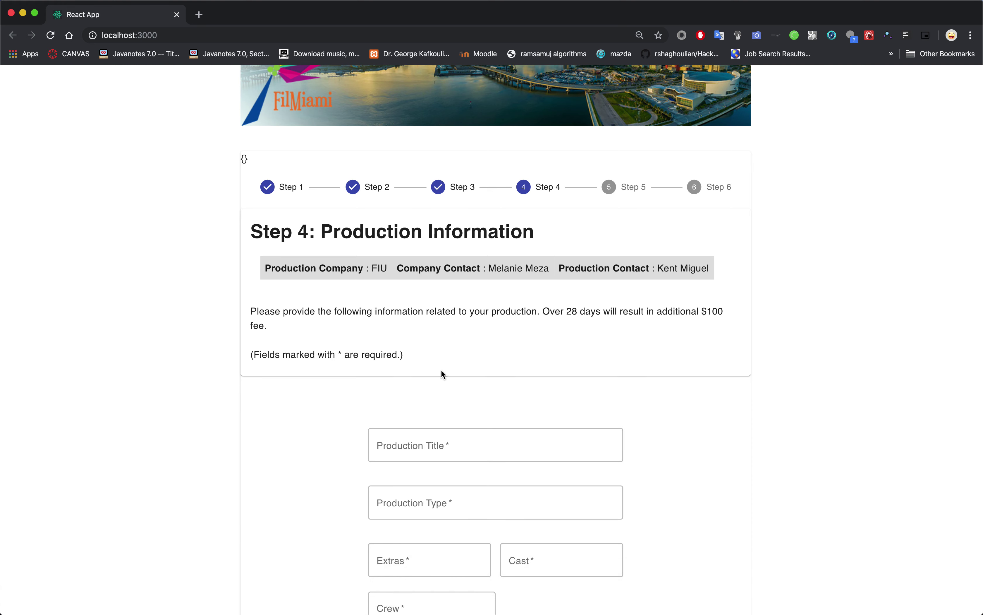
scroll(442, 372, "down", 10)
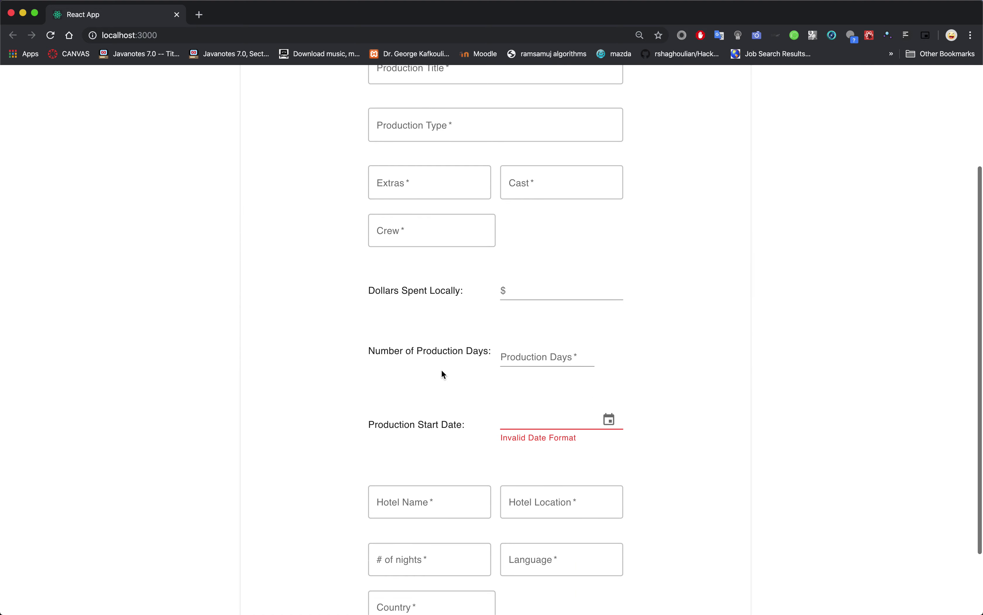
scroll(618, 317, "up", 6)
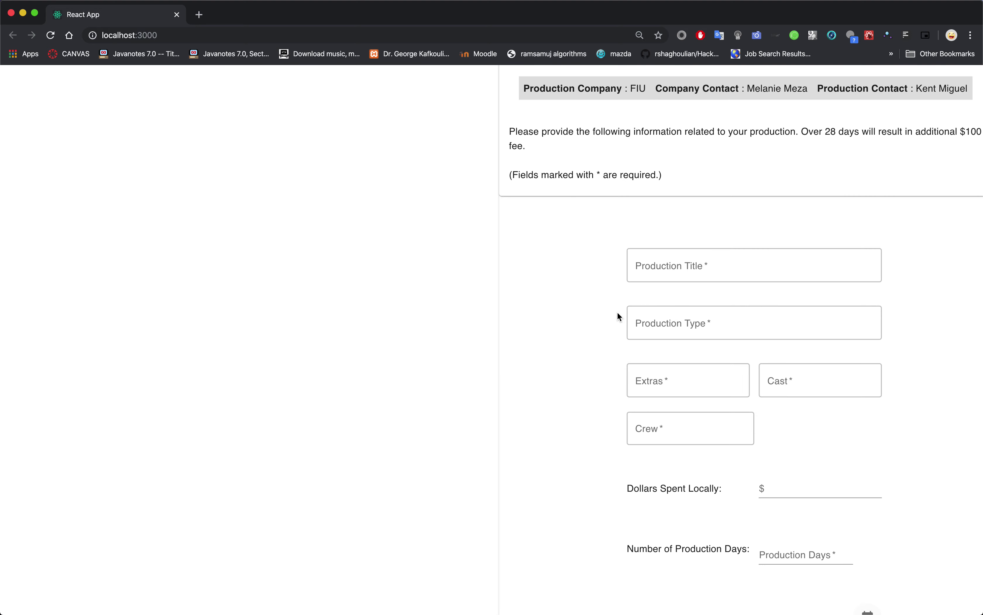
scroll(619, 288, "down", 3)
scroll(619, 288, "down", 3)
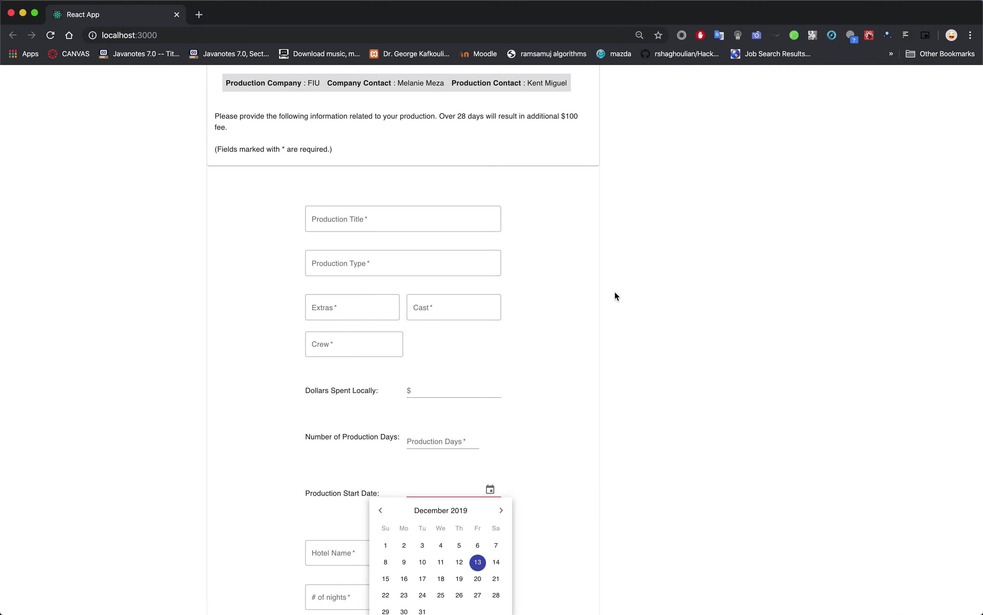
left_click(423, 448)
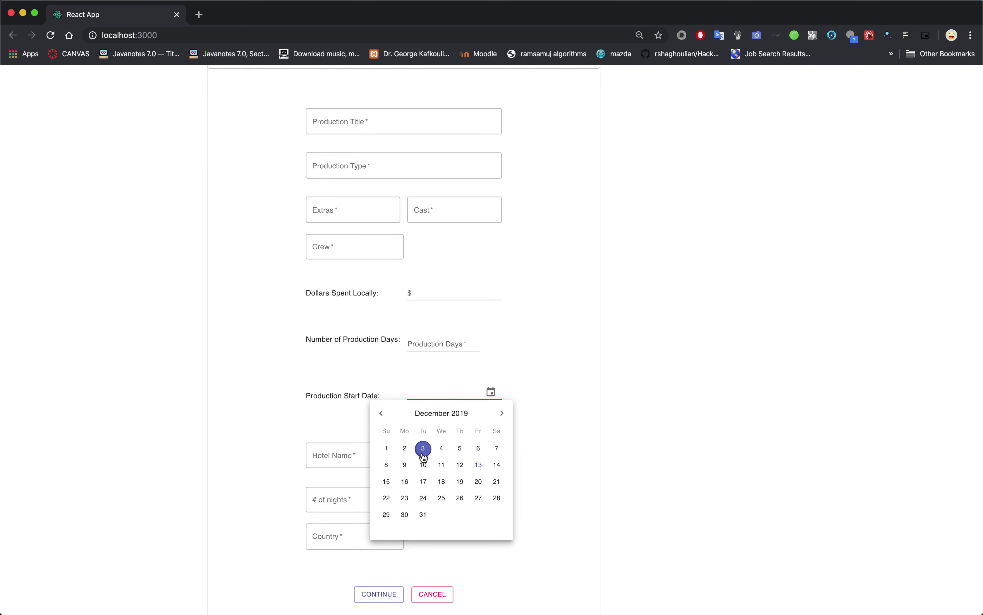
left_click(459, 481)
left_click(491, 392)
- Continue from Step 4 to Step 5, Location Request Information
scroll(533, 401, "down", 3)
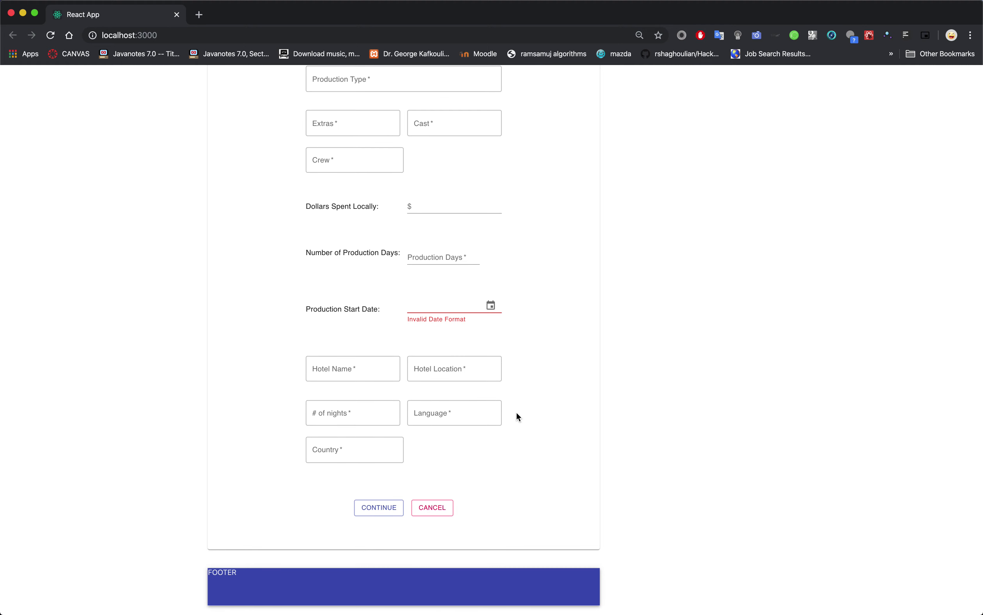
left_click(377, 508)
scroll(456, 431, "up", 3)
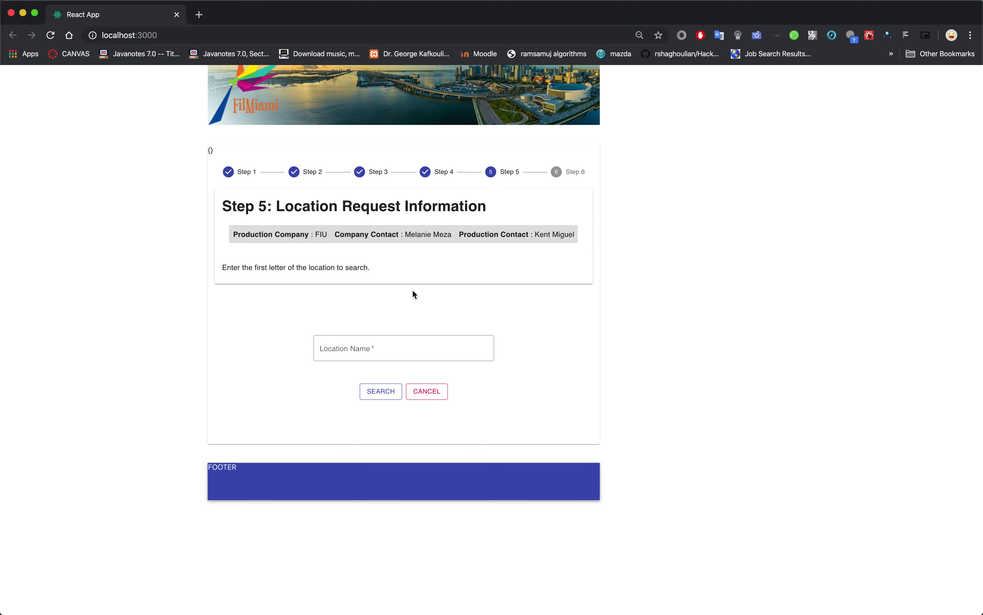
- Search the location name and open the full new-location form
left_click(393, 347)
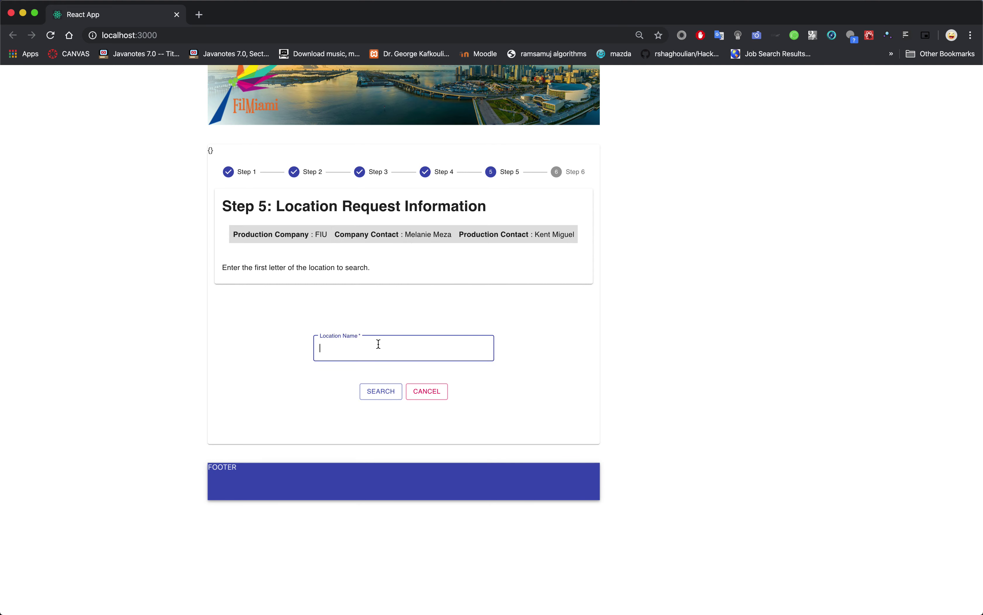
left_click(388, 395)
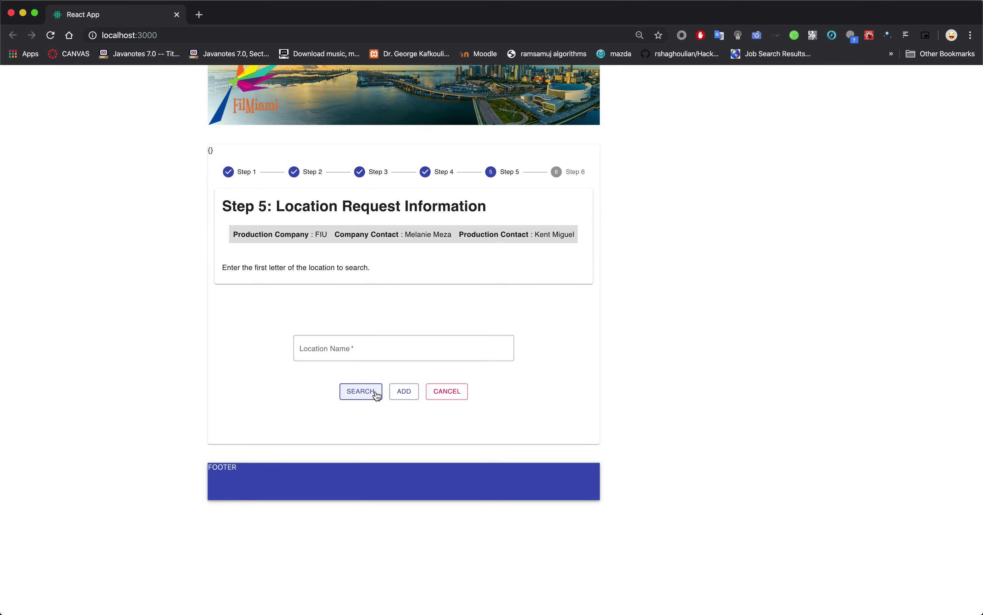
left_click(375, 392)
scroll(440, 391, "down", 5)
- Step through Location Name and Location Type, dismiss autofill, and save the location
left_click(430, 268)
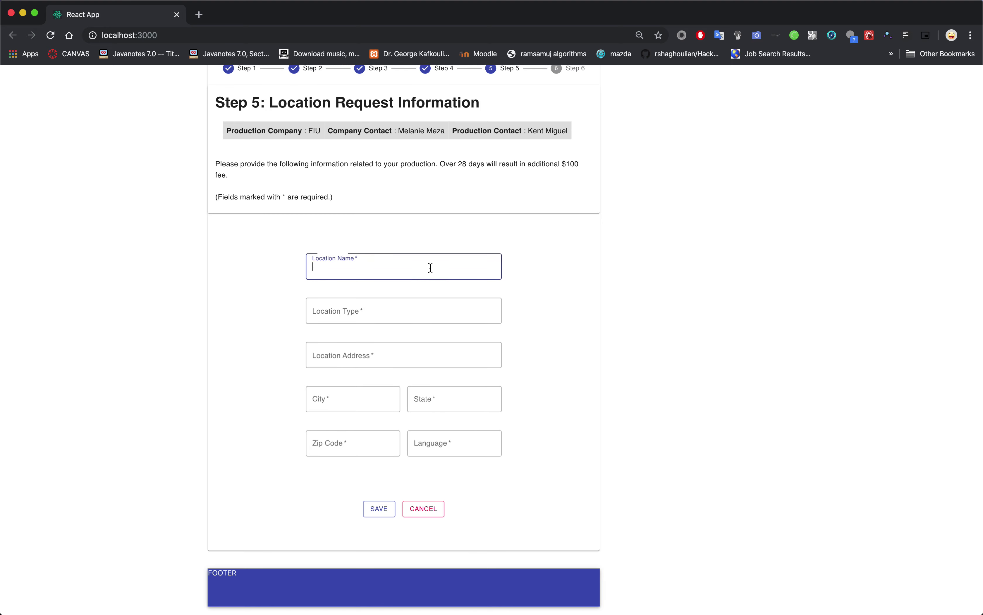
left_click(404, 318)
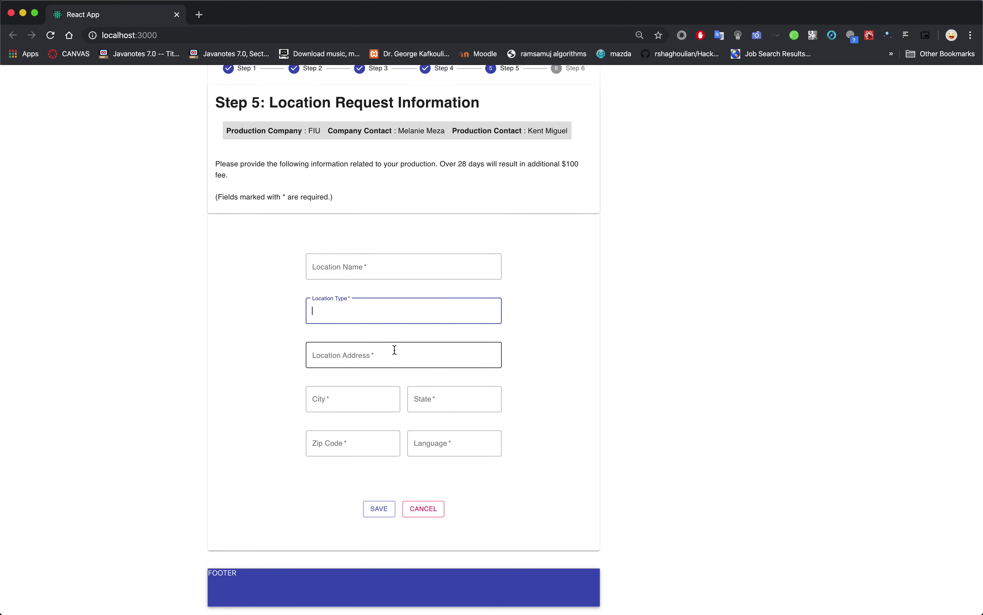
left_click(393, 349)
left_click(263, 454)
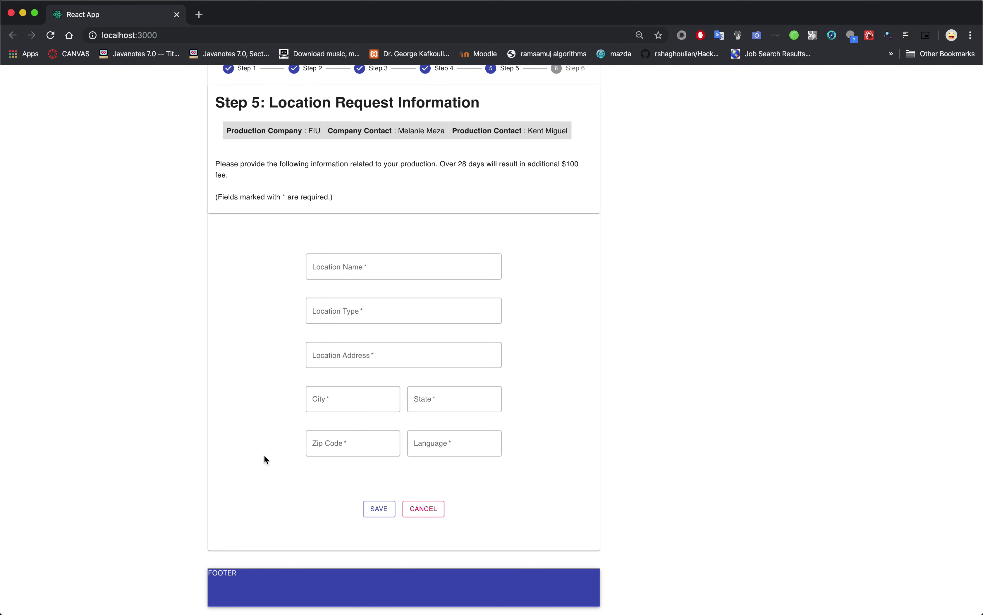
left_click(388, 509)
scroll(489, 414, "down", 3)
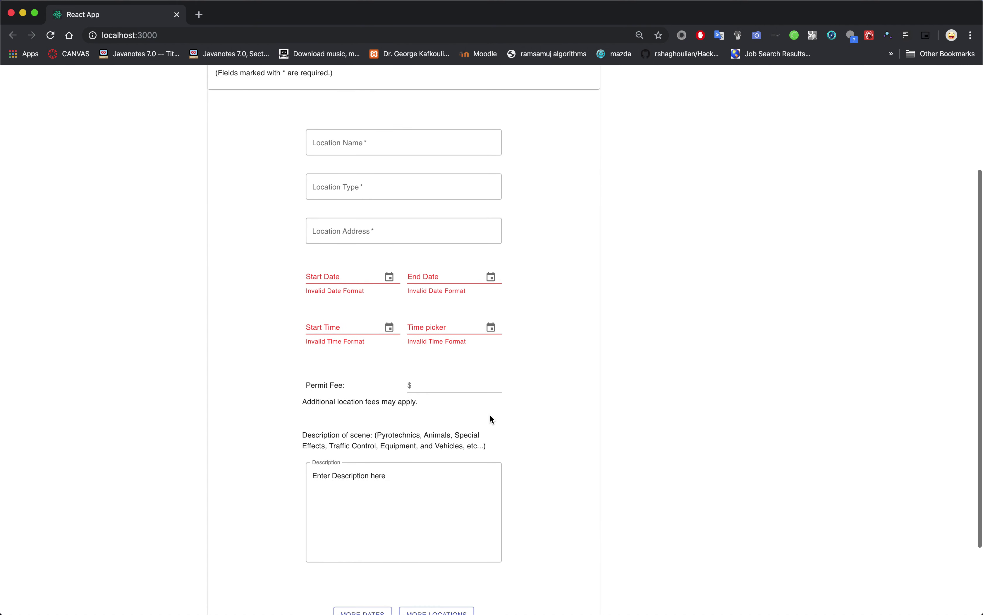
- Try the pickers, choosing December 11 as start date and hour 12 as start time
left_click(390, 277)
left_click(404, 297)
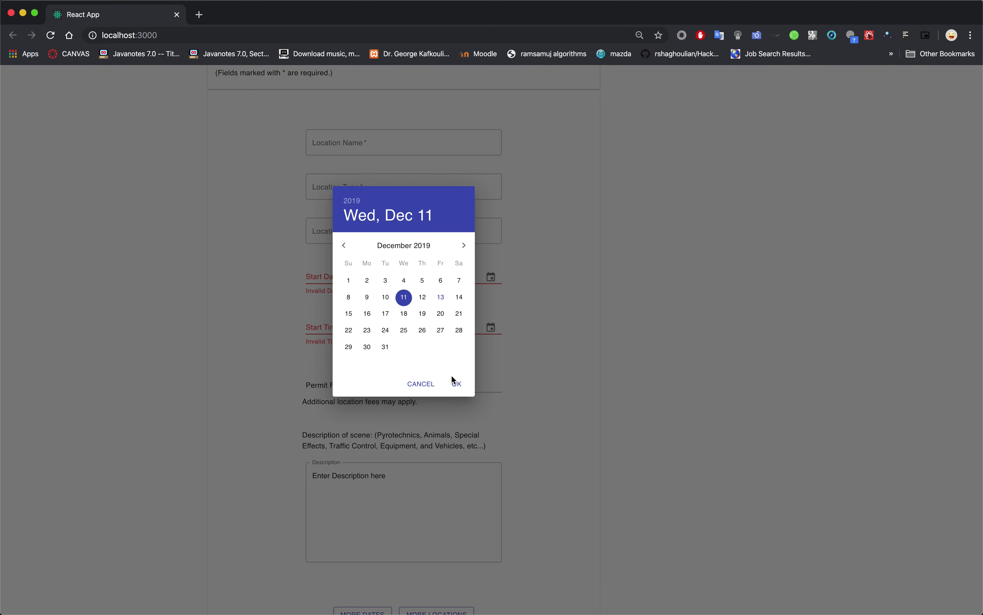
left_click(556, 280)
left_click(361, 332)
left_click(391, 329)
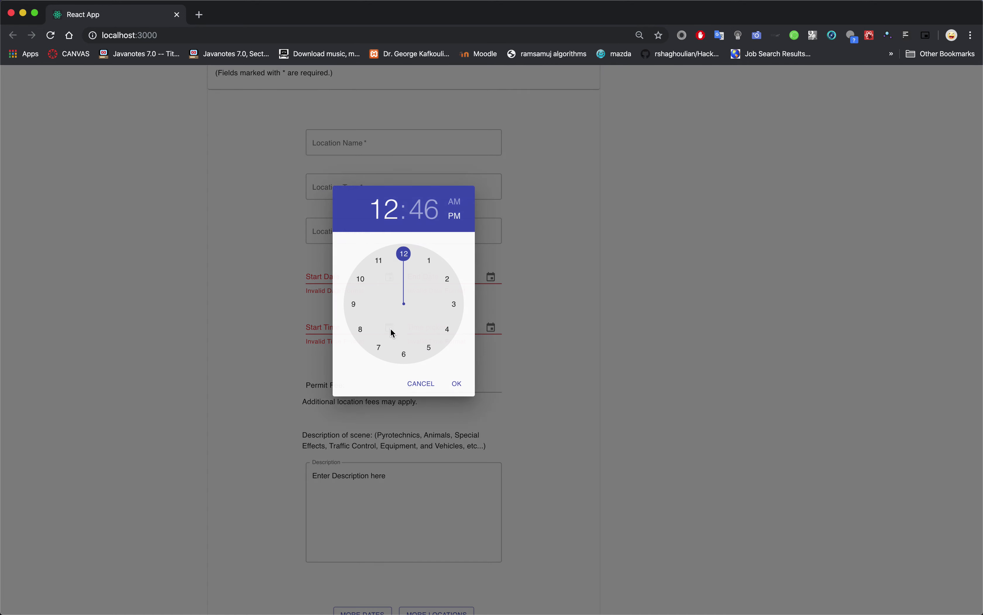
left_click(402, 252)
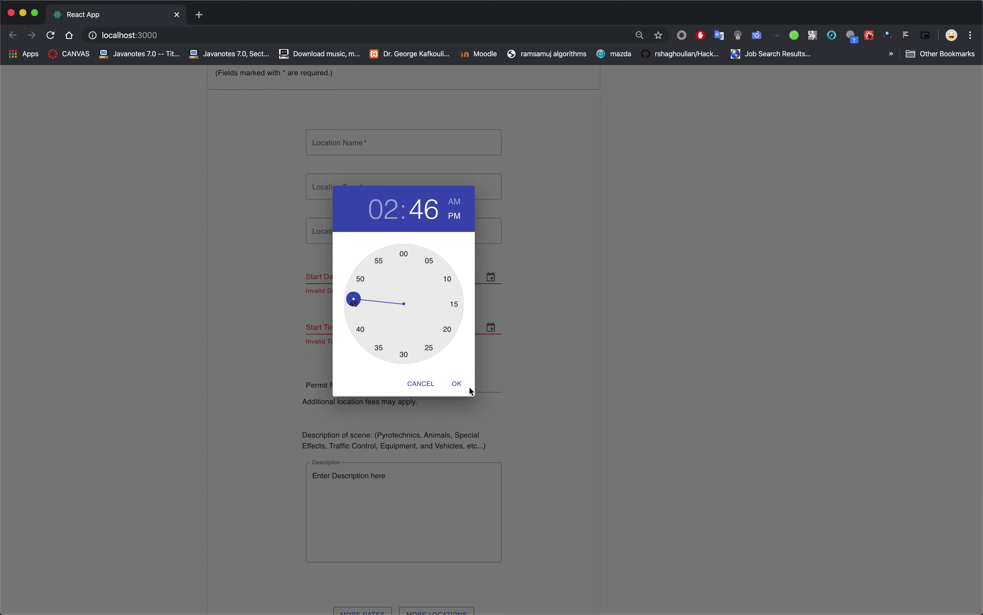
left_click(430, 384)
- Delete the description placeholder, type test text 'bhbh', then delete it too
scroll(429, 389, "down", 3)
left_click(436, 412)
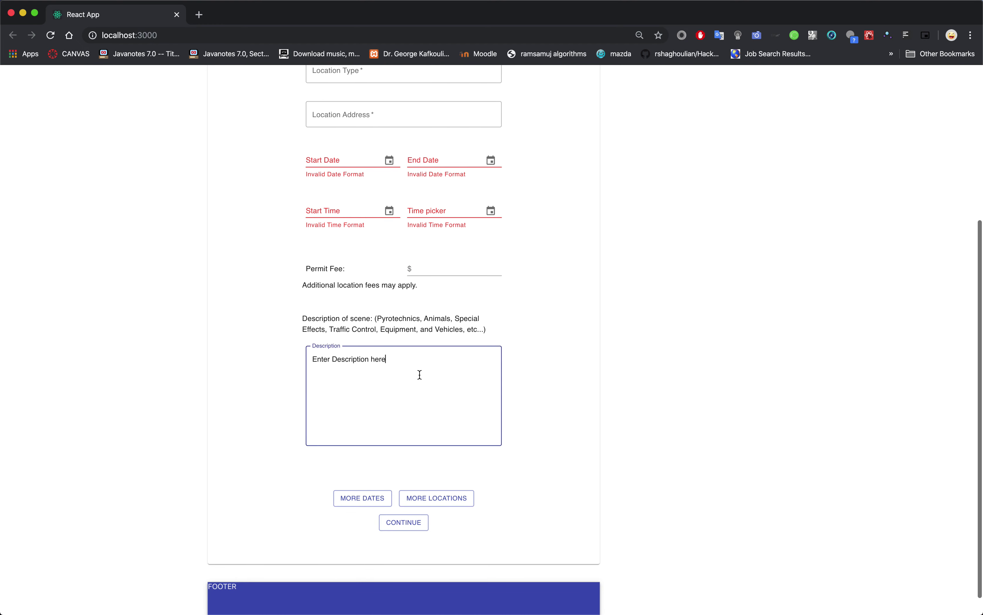
left_click_drag(391, 362, 303, 362)
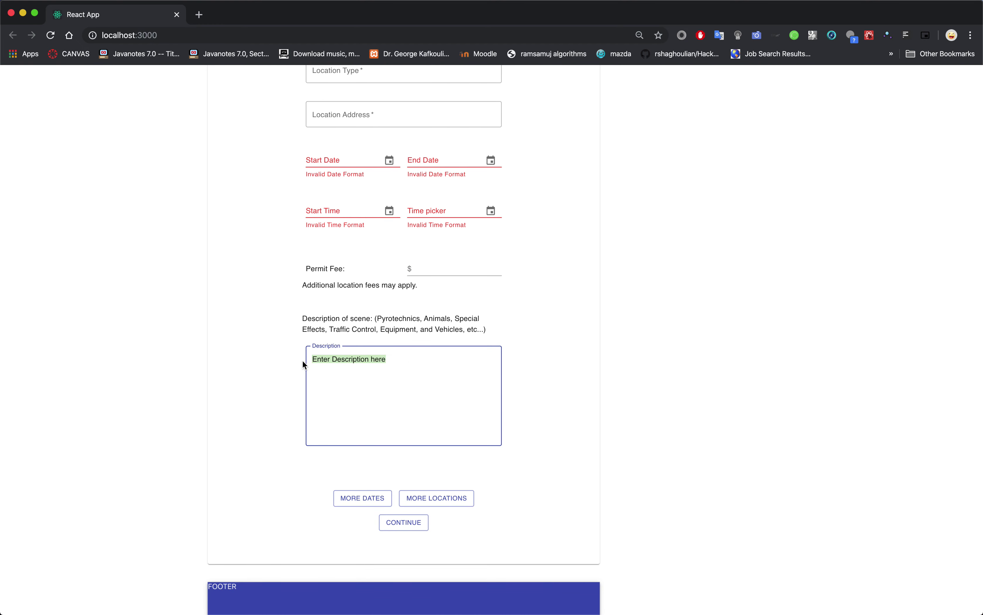
key("BackSpace")
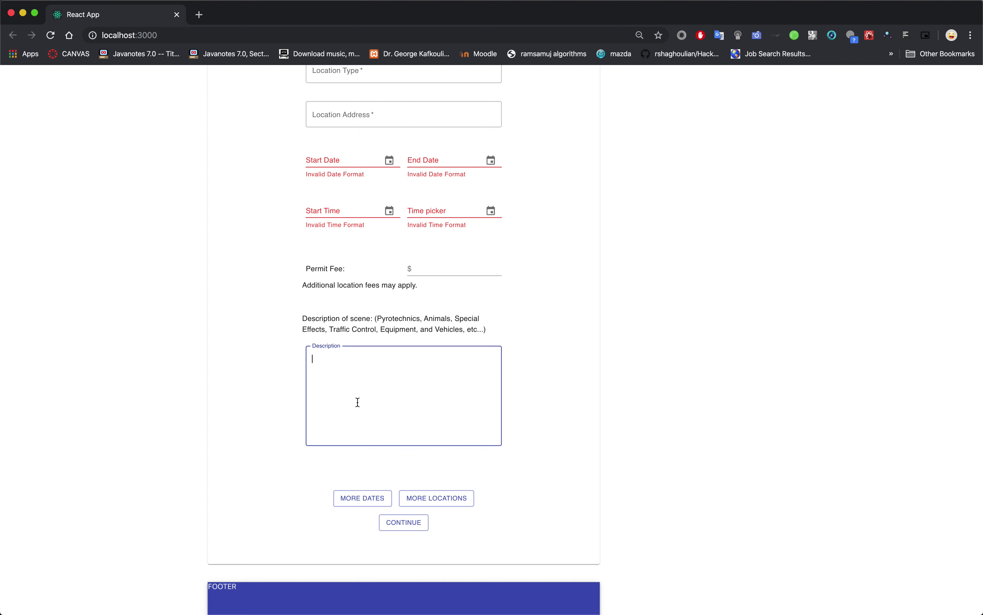
type("bhbhbh")
left_click_drag(358, 400, 284, 361)
key("BackSpace")
left_click(368, 498)
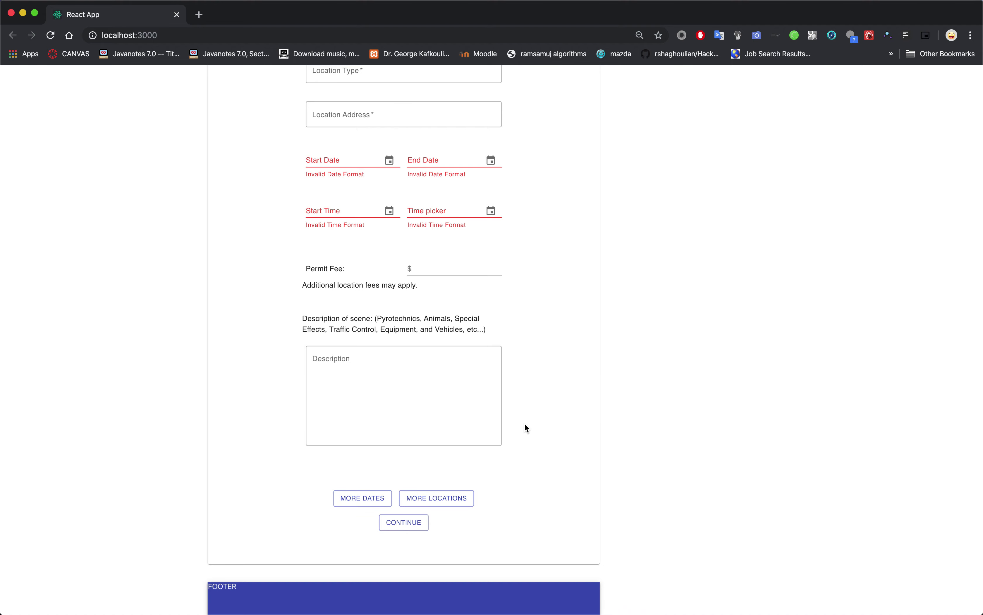
- Submit the Step 5 location request to reach Step 6
scroll(459, 259, "up", 10)
scroll(459, 259, "down", 10)
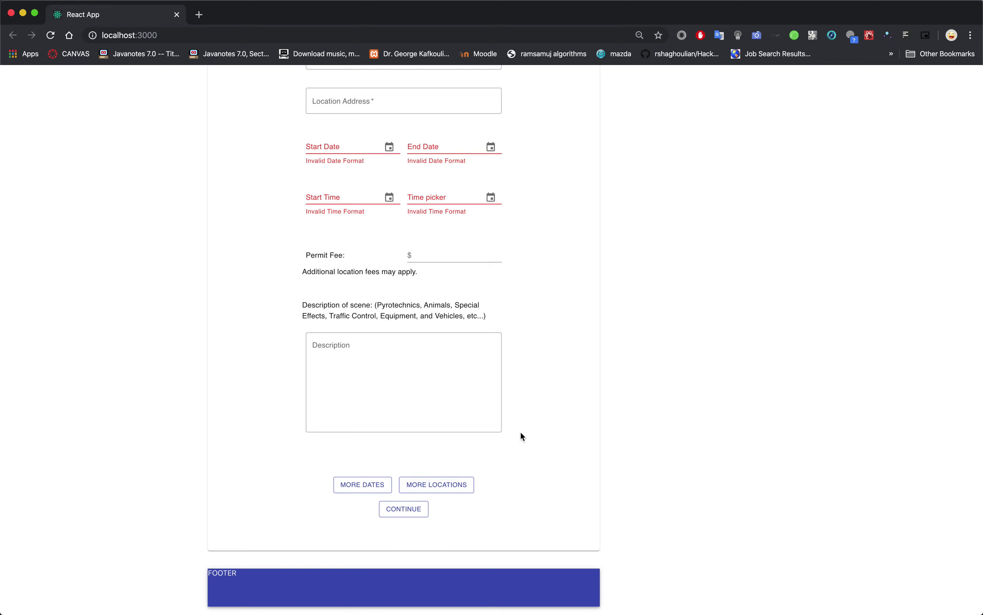
scroll(521, 433, "up", 10)
scroll(521, 433, "down", 10)
left_click(419, 514)
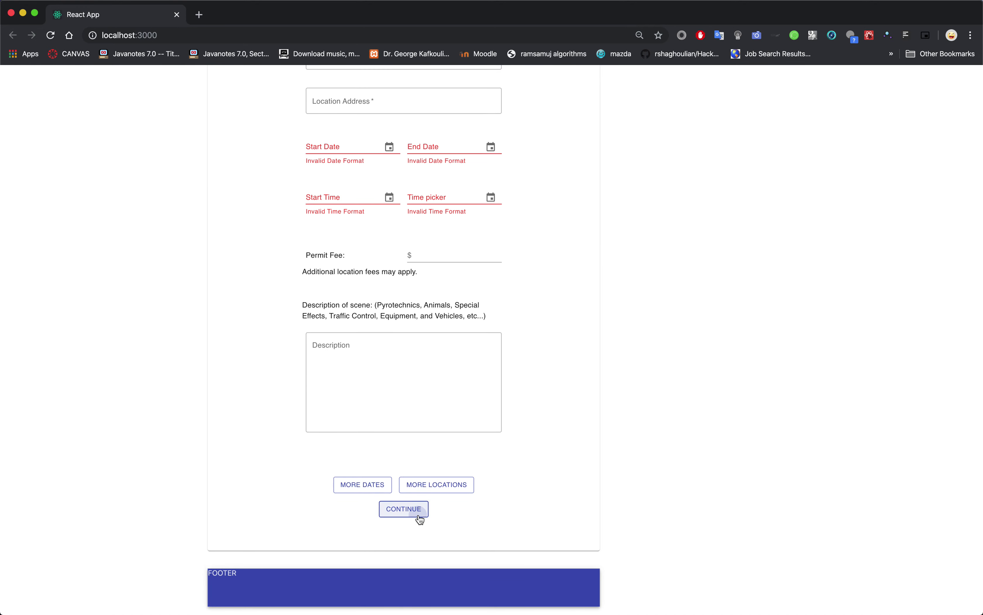
- Review the submittal page with its $100 application fee and choose PAY NOW
scroll(516, 447, "up", 5)
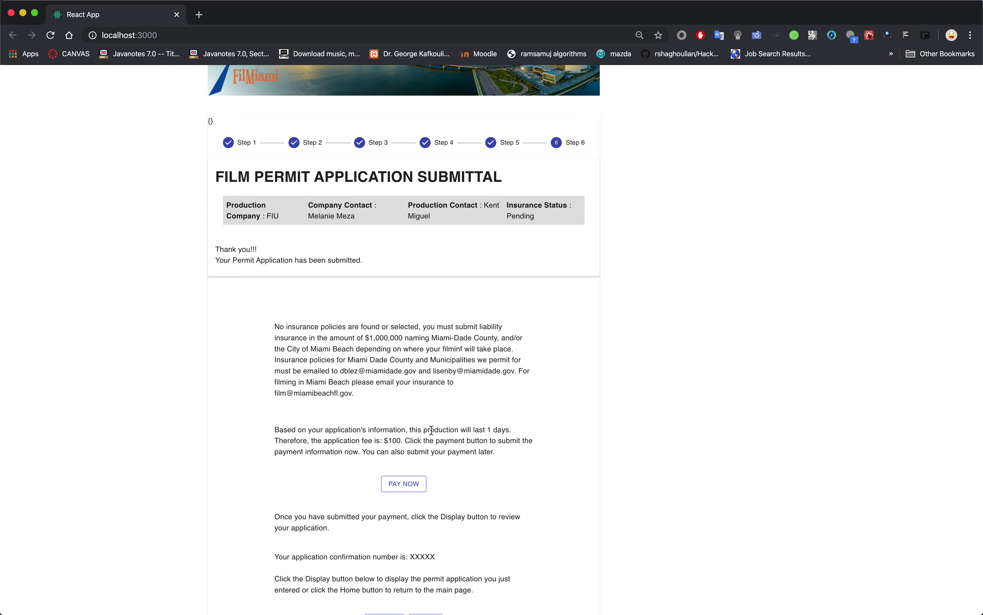
scroll(431, 430, "down", 5)
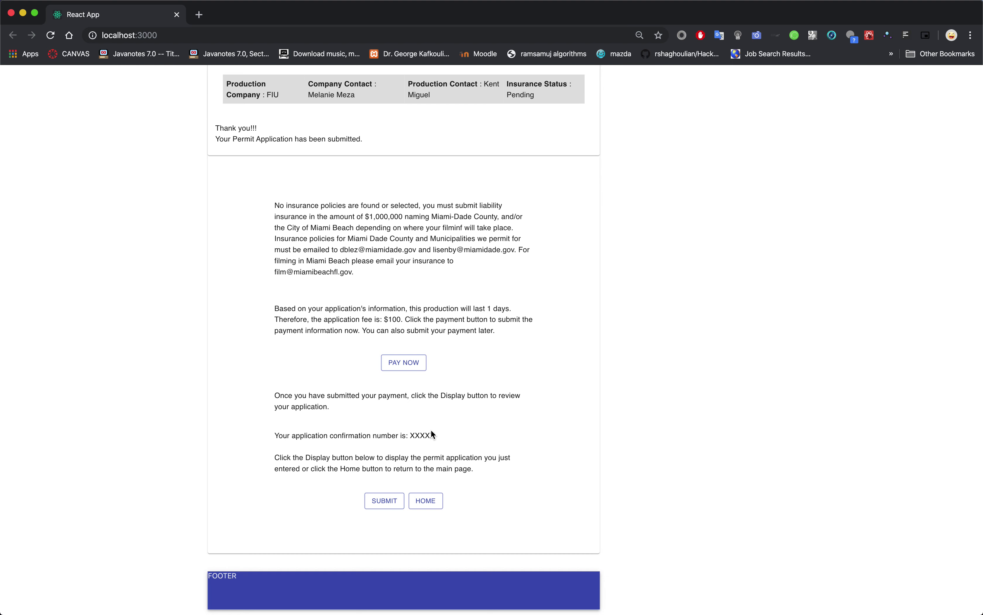
scroll(431, 434, "up", 3)
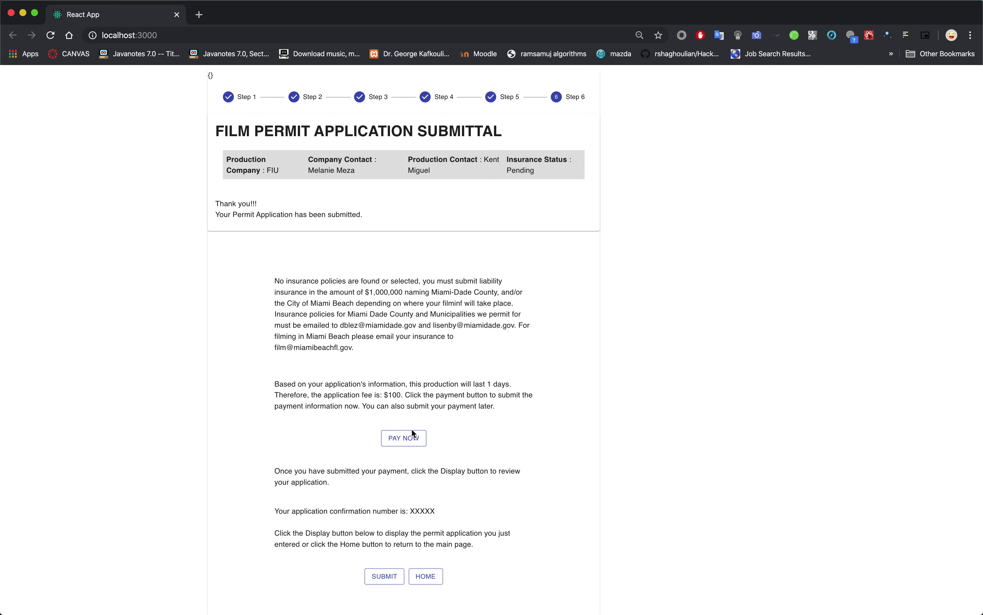
left_click(413, 434)
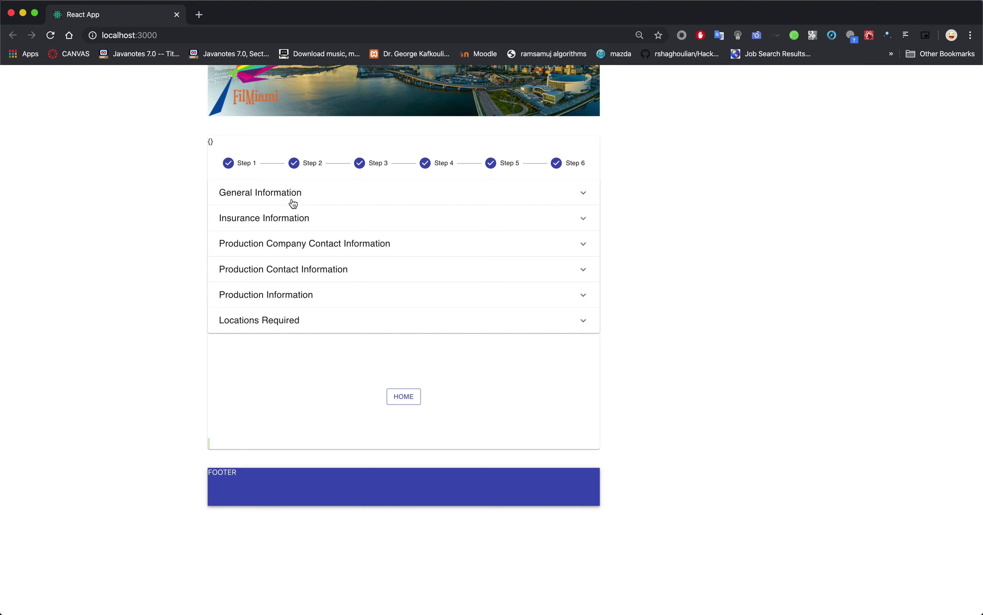
- Expand and collapse the General Information, Insurance Information and Production Company Contact Information sections, twice each
left_click(449, 204)
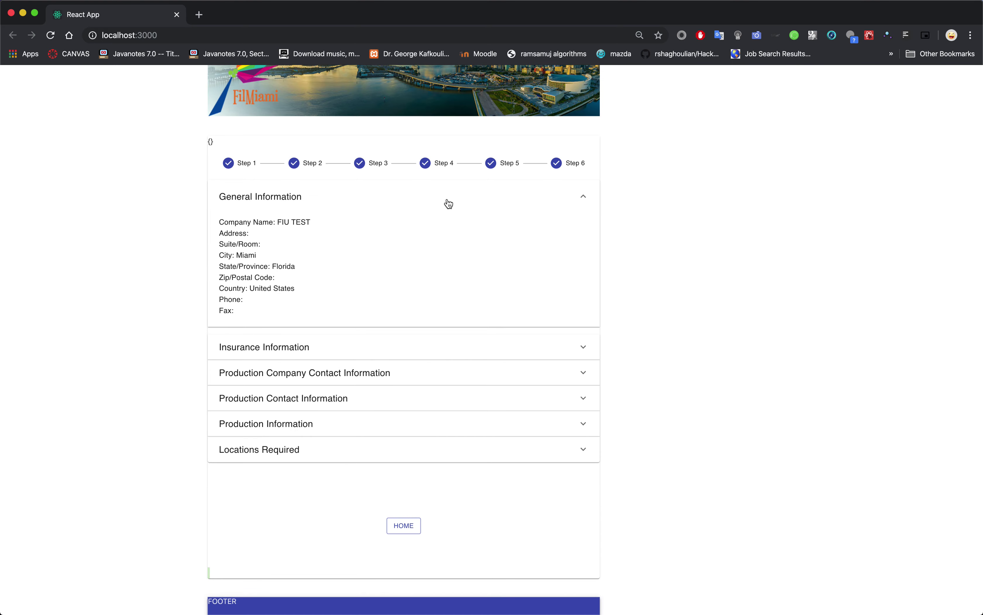
left_click(449, 203)
left_click(444, 223)
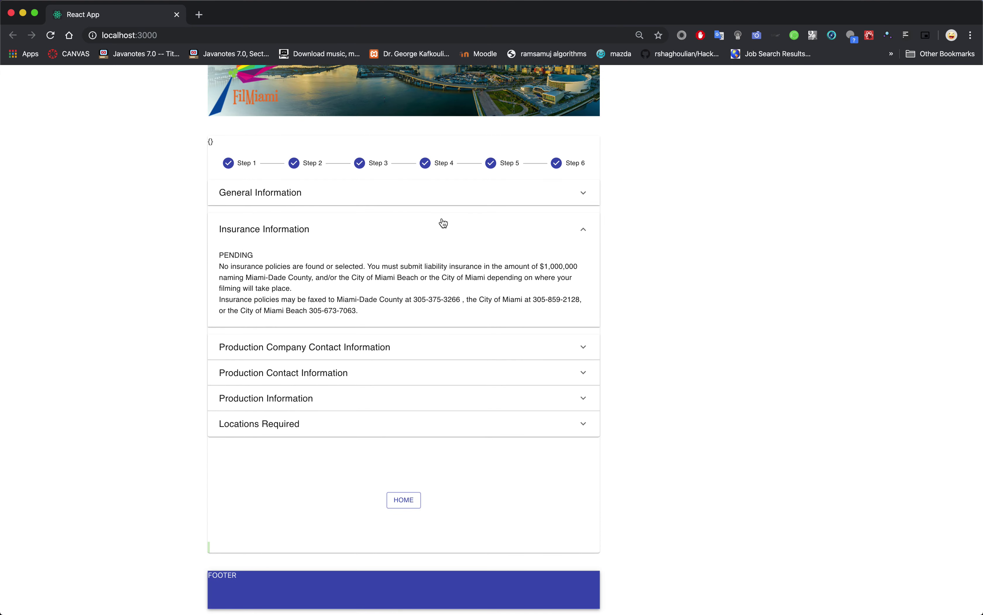
left_click(444, 222)
left_click(450, 250)
left_click(450, 249)
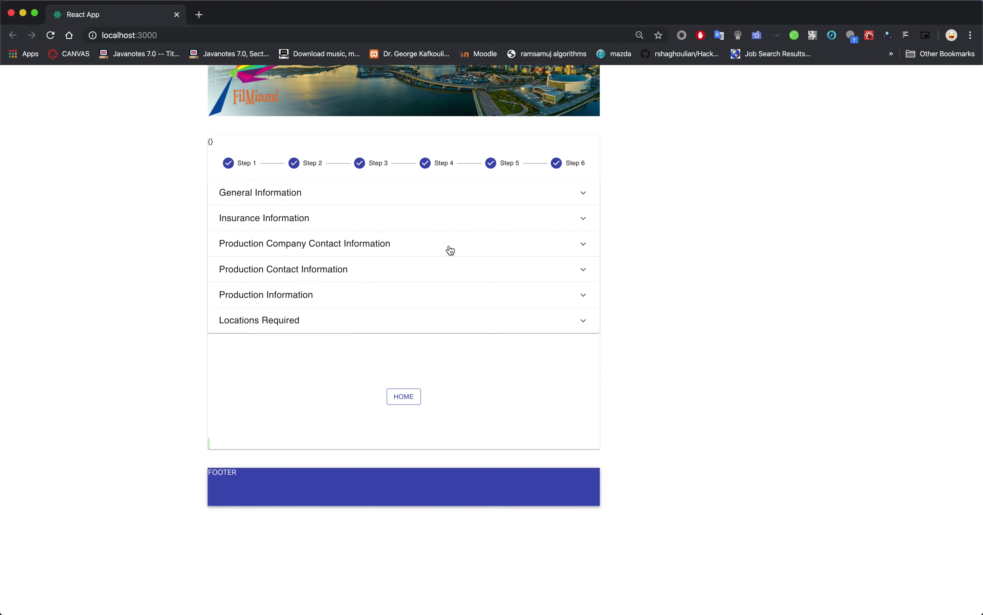
left_click(465, 197)
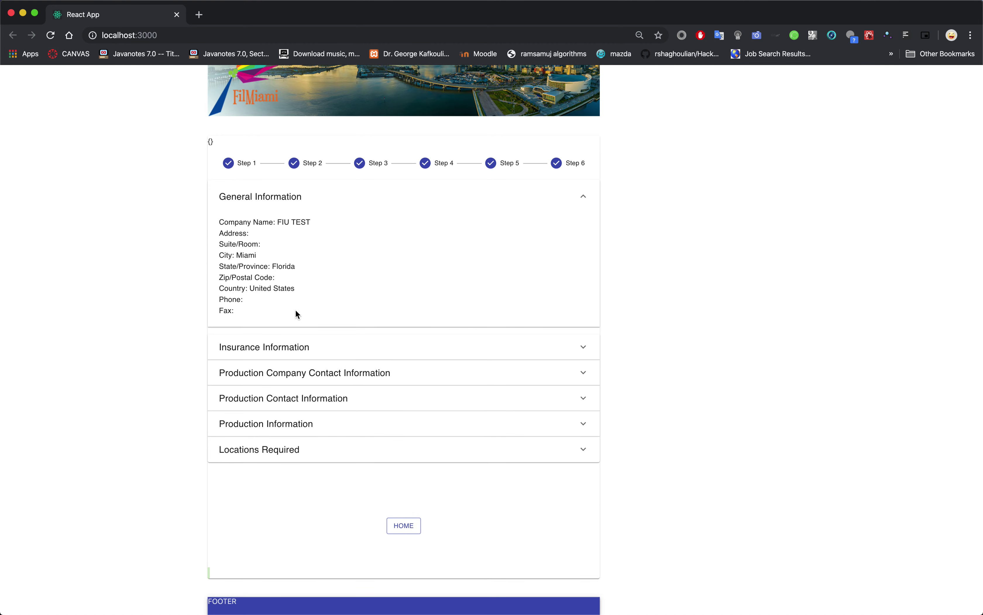
left_click(339, 204)
left_click(349, 222)
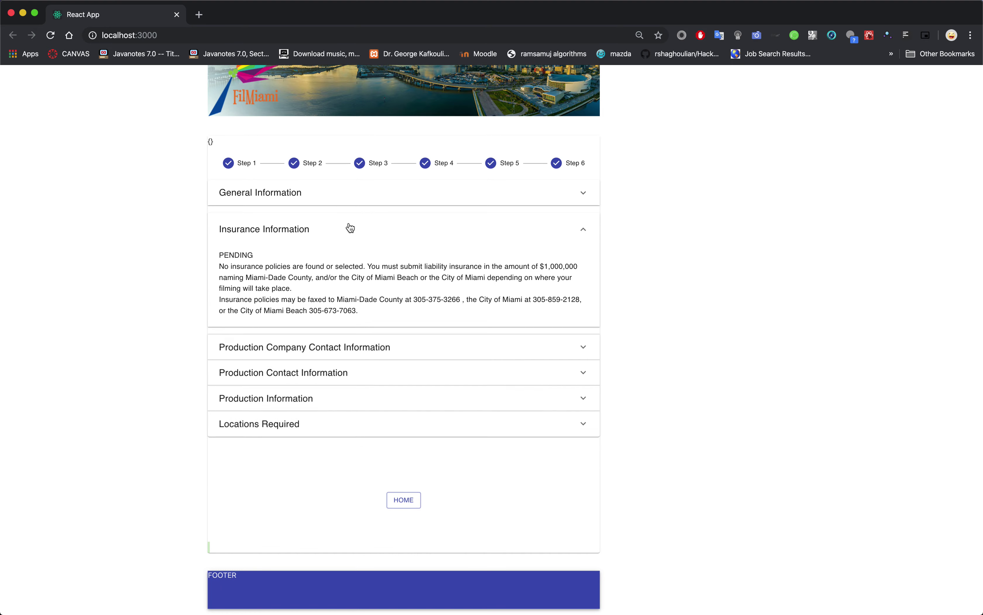
left_click(350, 225)
left_click(351, 250)
left_click(349, 253)
- Expand and collapse the Production Contact Information and Production Information sections
left_click(351, 271)
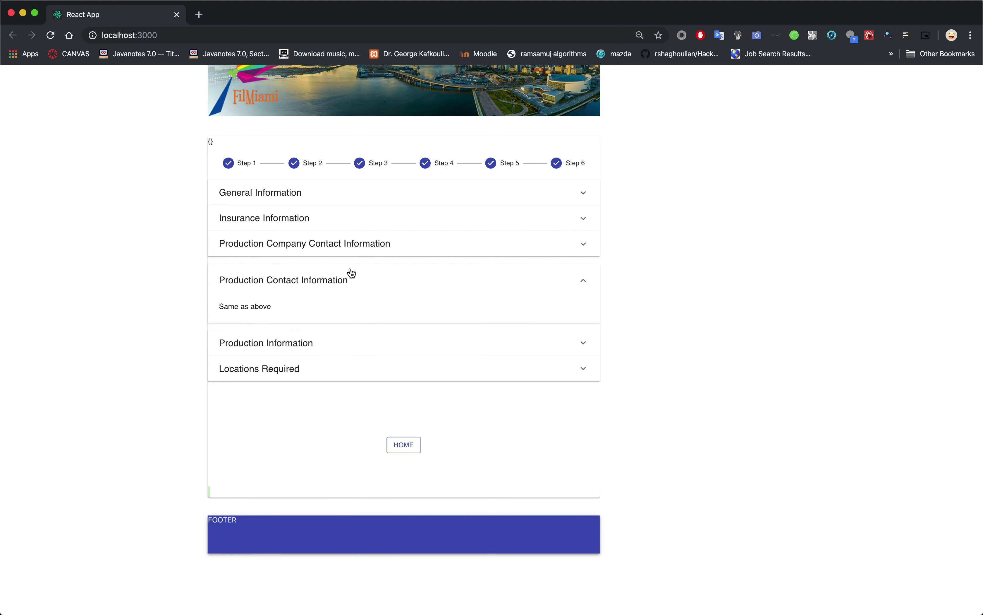
left_click(350, 356)
left_click(350, 344)
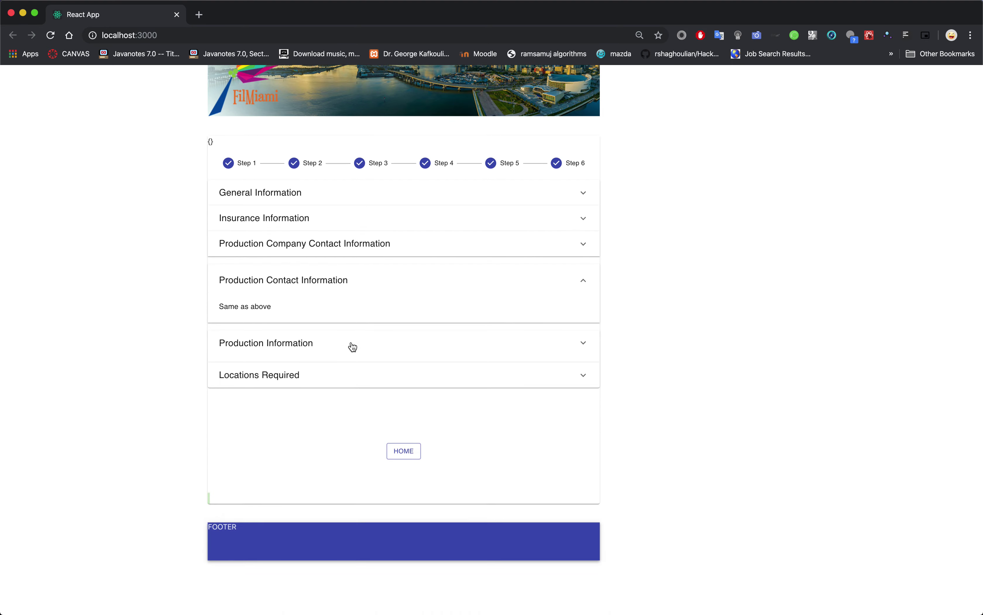
left_click(371, 288)
left_click(369, 297)
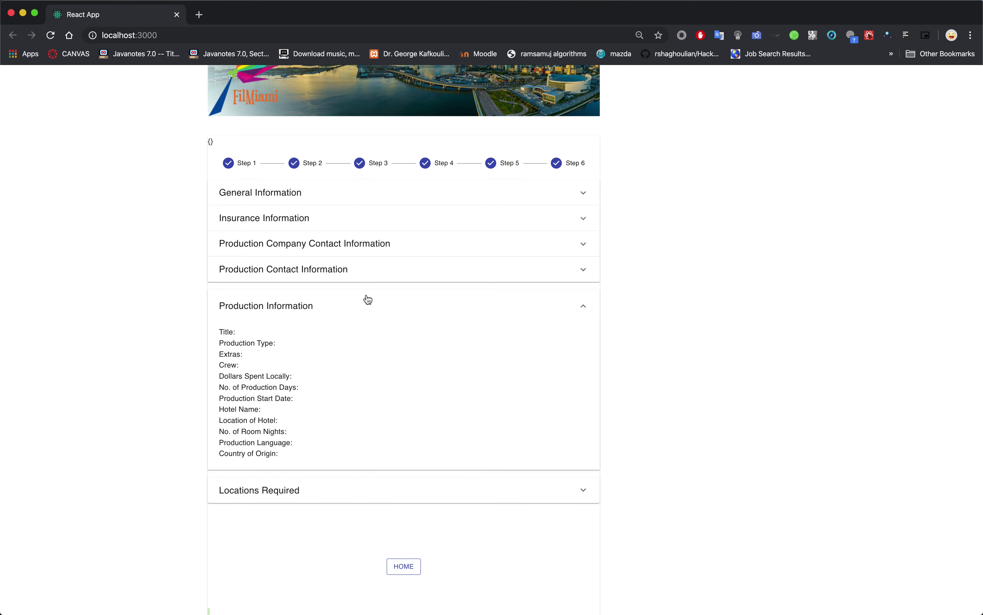
left_click(367, 299)
- Review the Locations Required list, collapse it, and go HOME to a fresh Step 1
left_click(364, 325)
scroll(354, 386, "down", 2)
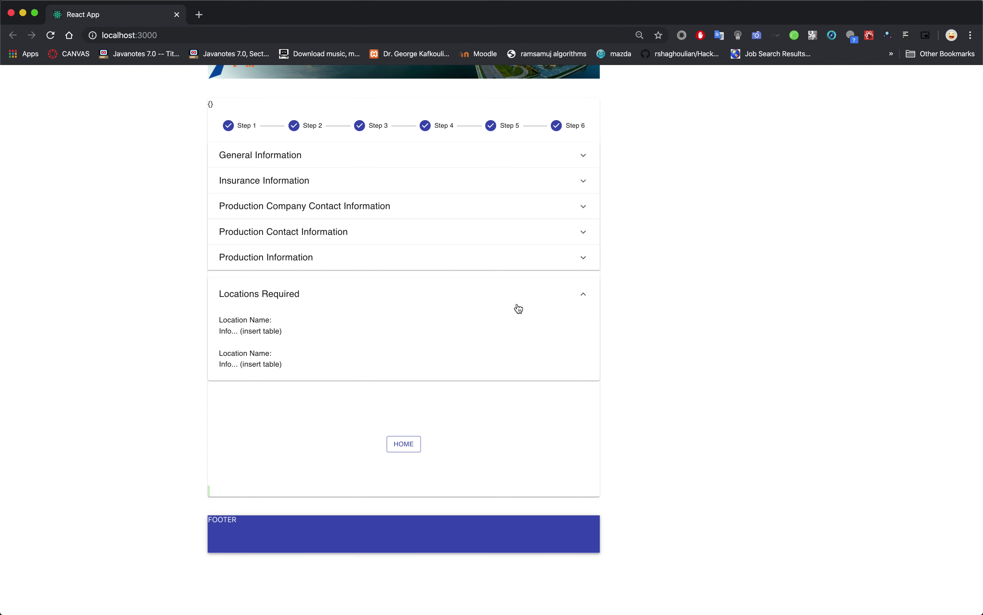
left_click(263, 293)
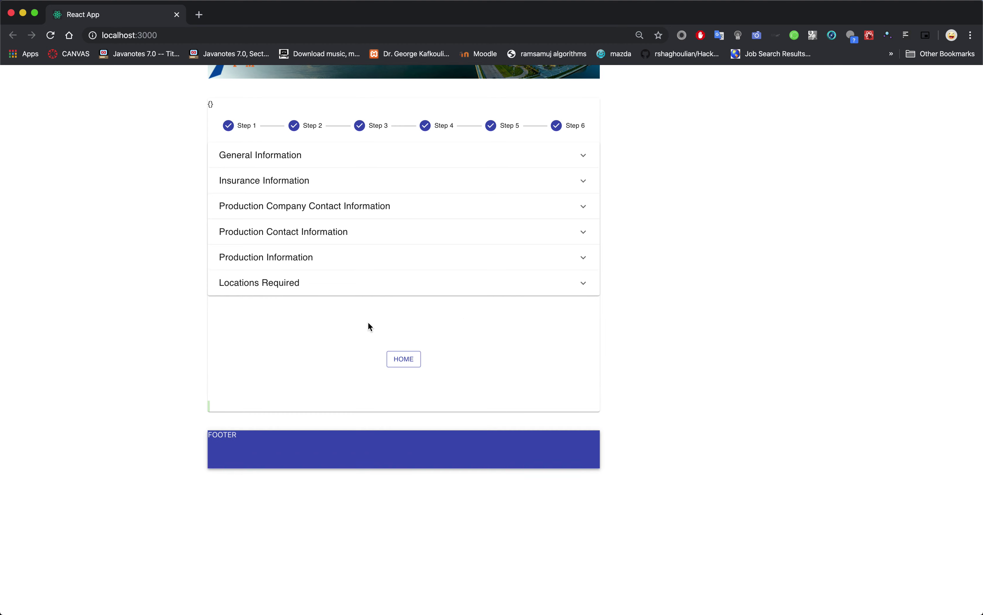
left_click(414, 365)
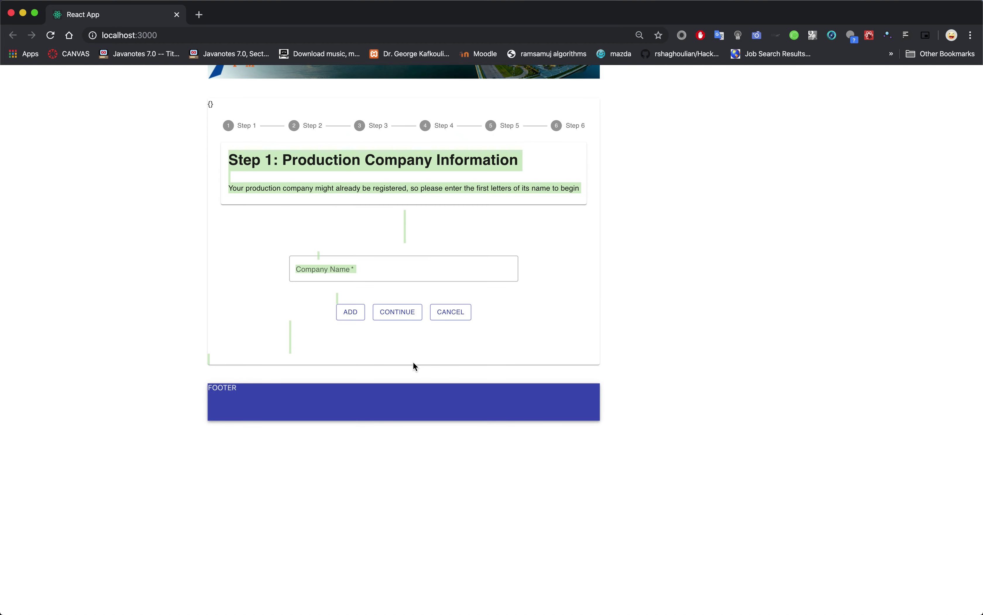